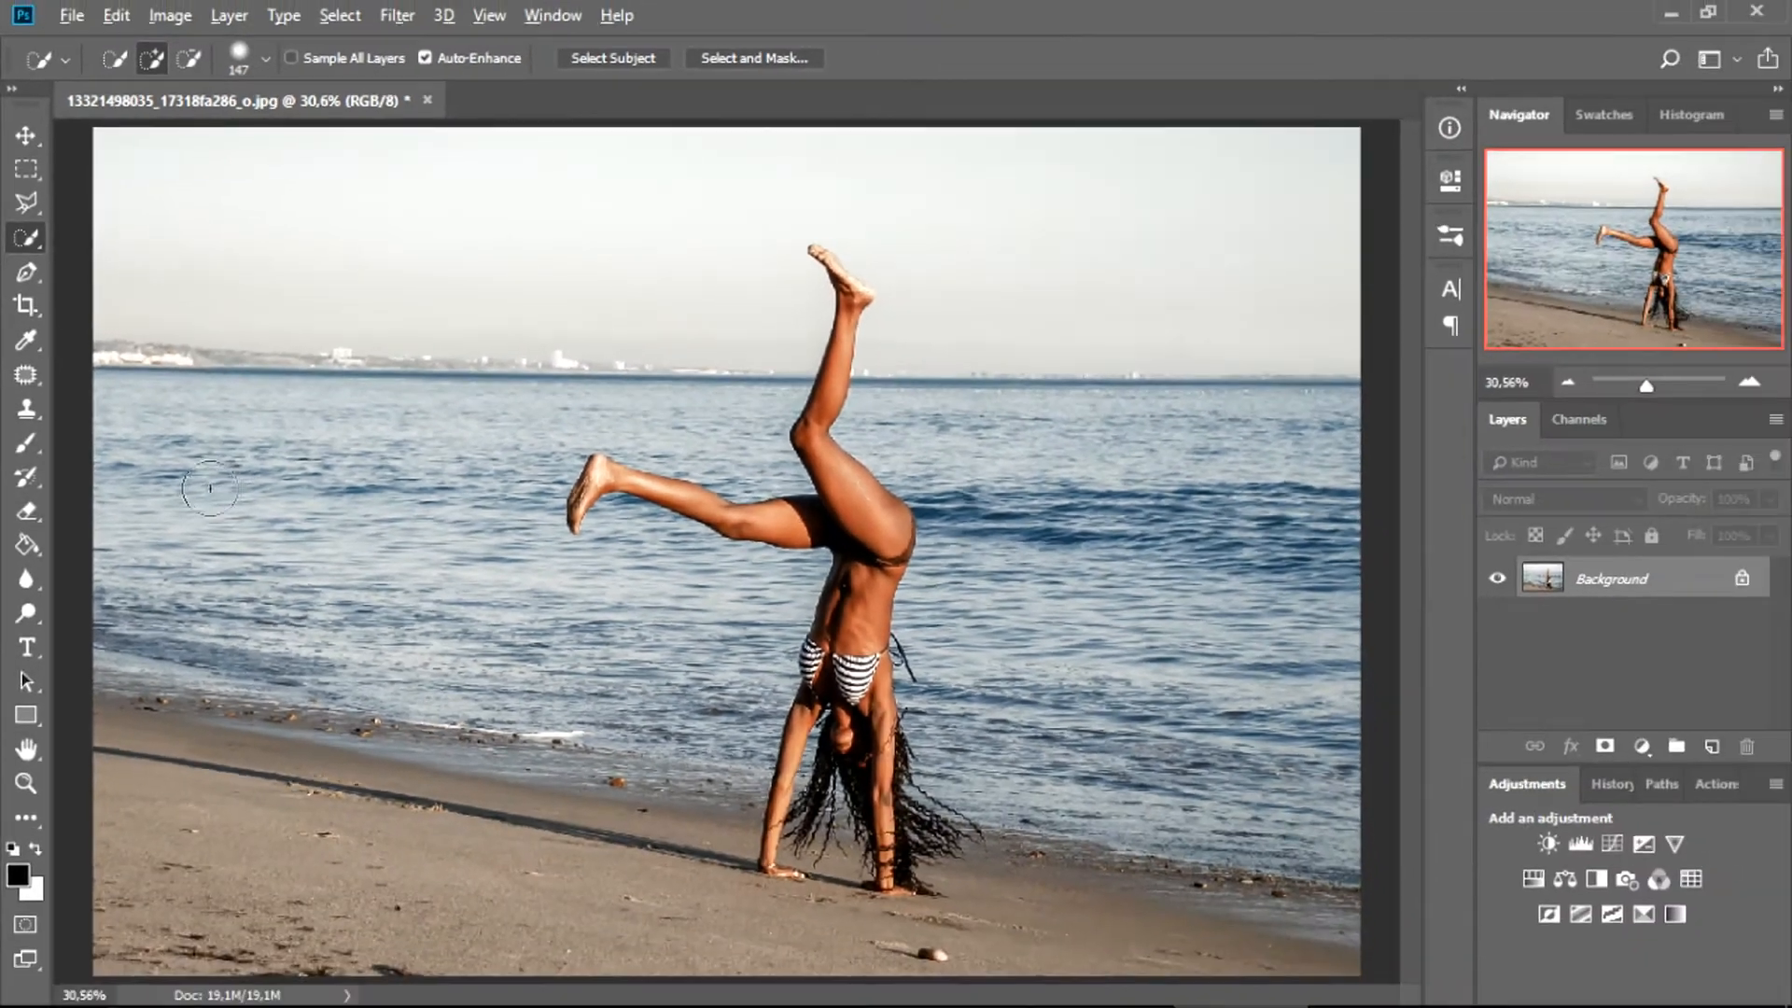
# Step: Select the sea on both sides of the woman with the Quick Selection tool, including the water down to the shoreline
pyautogui.moveTo(93, 398)
pyautogui.mouseDown()
pyautogui.moveTo(579, 426)
pyautogui.moveTo(353, 531)
pyautogui.moveTo(243, 540)
pyautogui.moveTo(164, 468)
pyautogui.moveTo(127, 517)
pyautogui.moveTo(185, 553)
pyautogui.moveTo(204, 629)
pyautogui.moveTo(825, 680)
pyautogui.moveTo(709, 769)
pyautogui.mouseUp()
pyautogui.moveTo(223, 714); pyautogui.dragTo(135, 727)
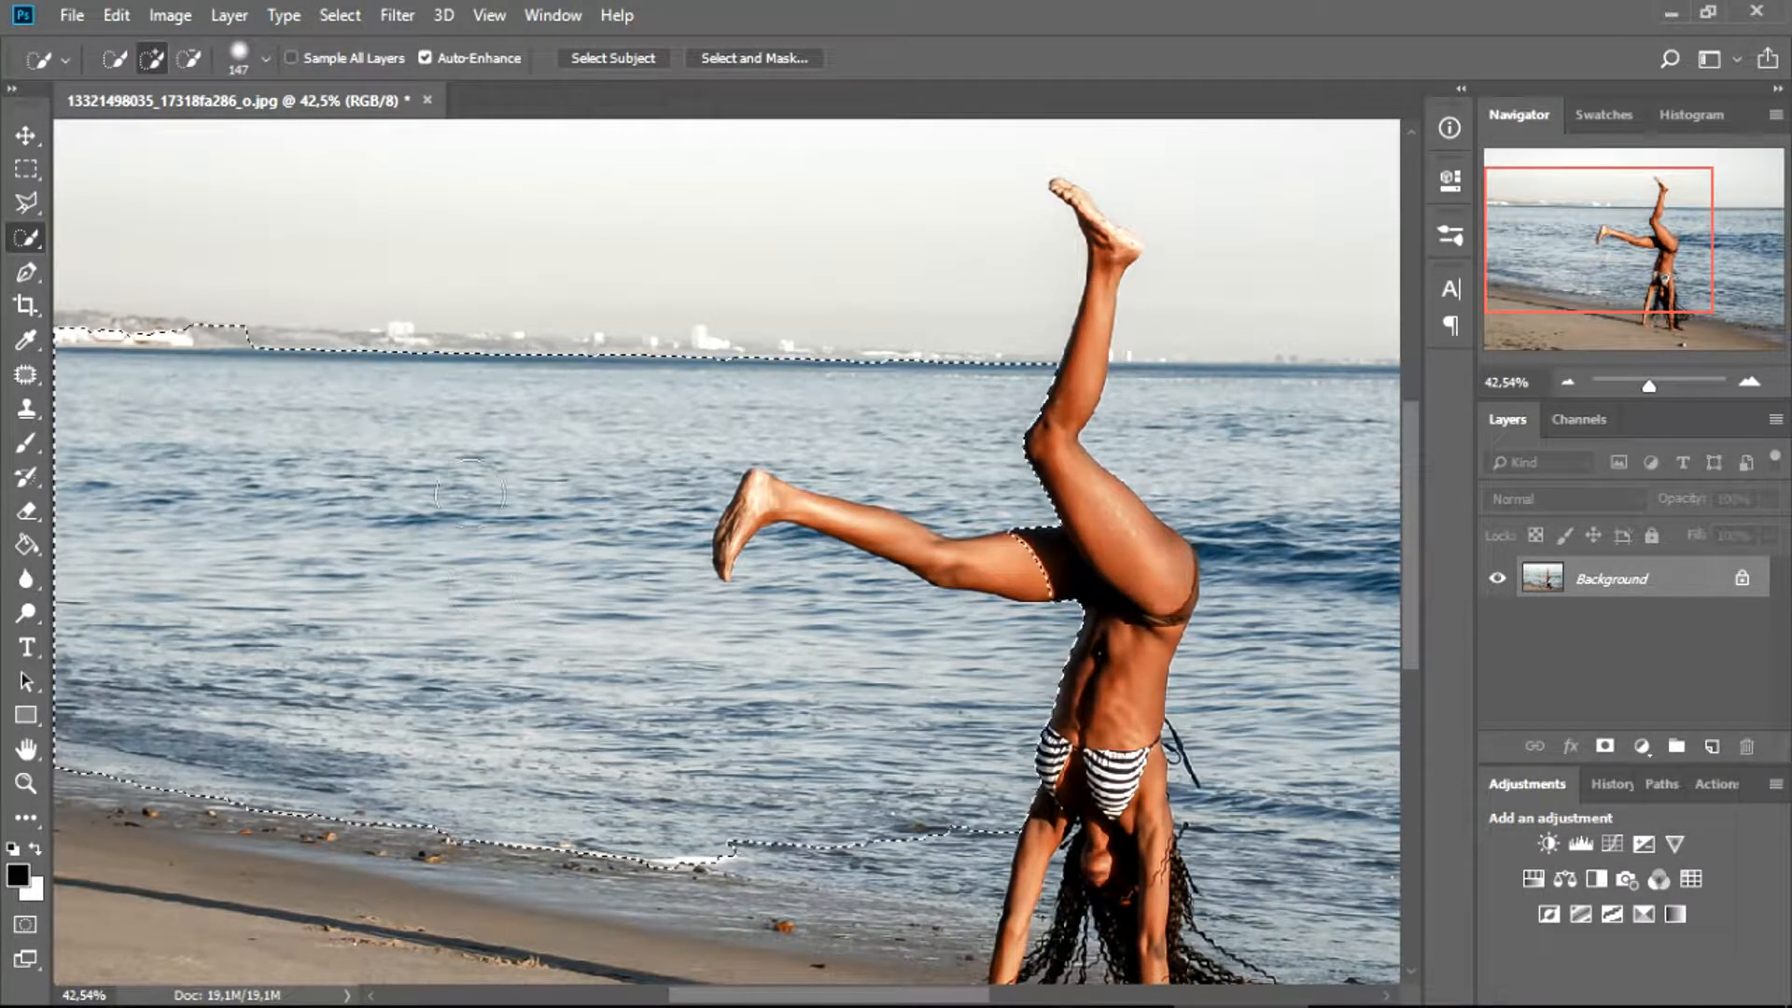
pyautogui.moveTo(1671, 256); pyautogui.dragTo(1741, 279)
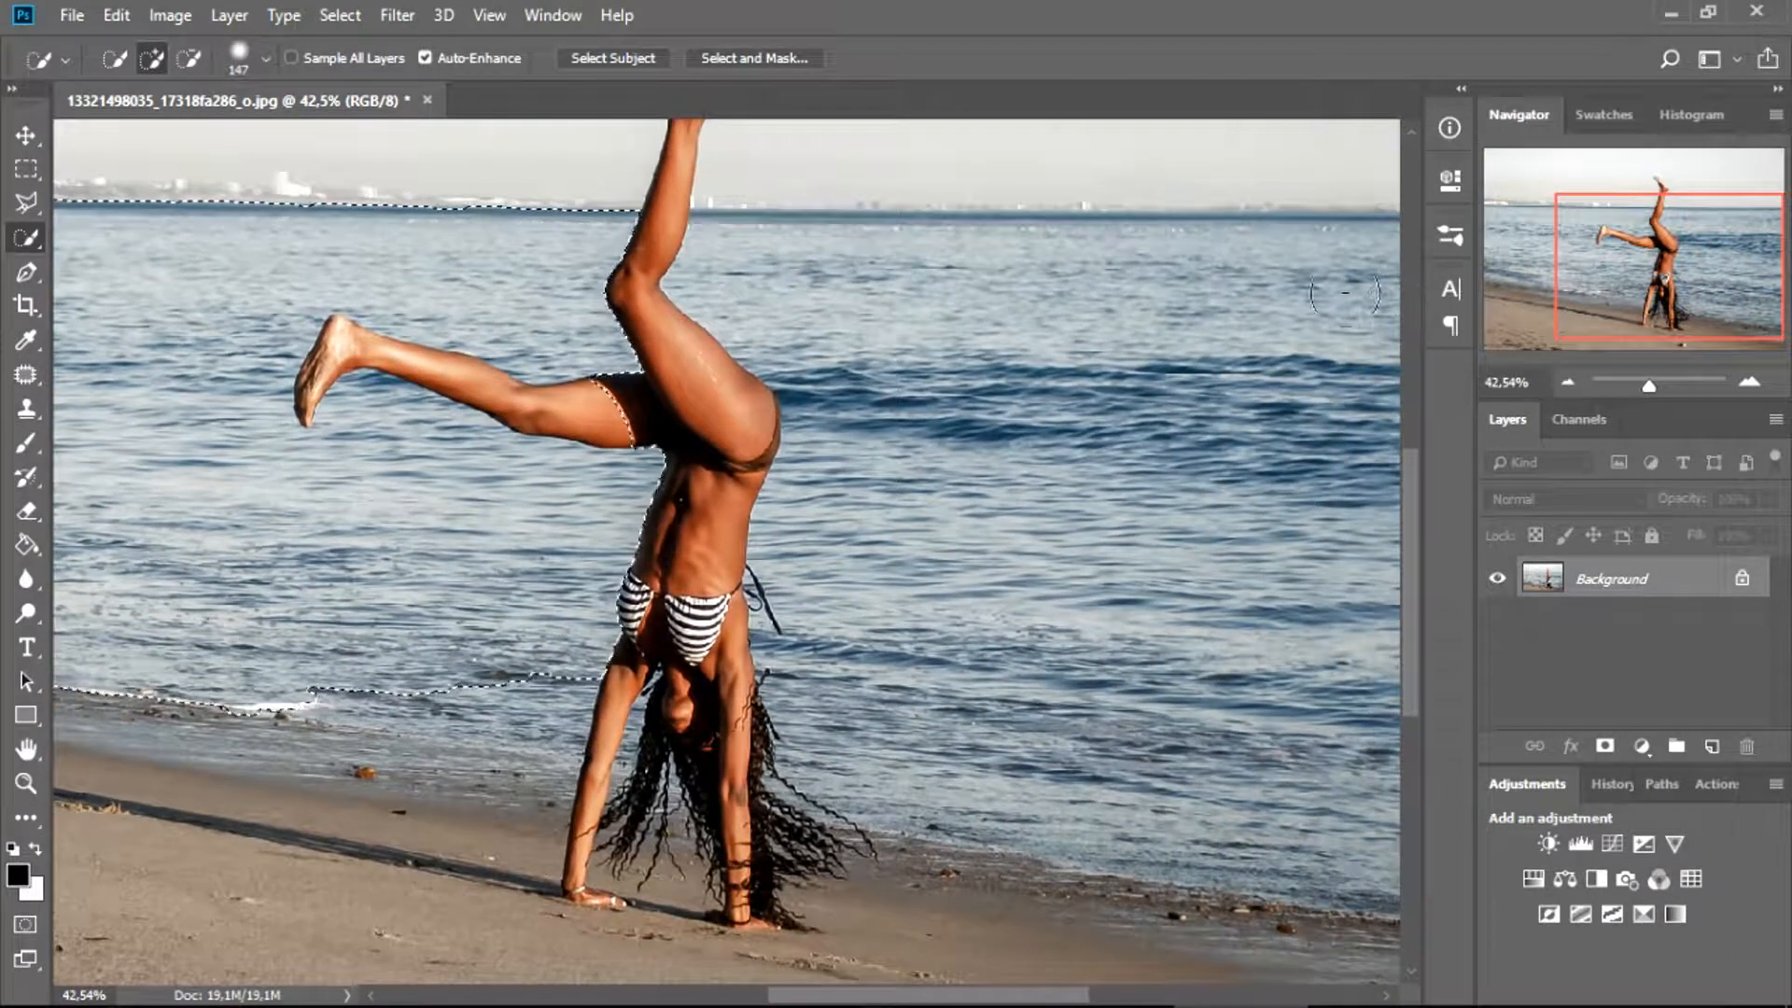
pyautogui.moveTo(1283, 289); pyautogui.dragTo(1077, 283)
pyautogui.moveTo(1246, 290)
pyautogui.mouseDown()
pyautogui.moveTo(1251, 354)
pyautogui.moveTo(1204, 401)
pyautogui.moveTo(1031, 455)
pyautogui.moveTo(868, 644)
pyautogui.moveTo(856, 624)
pyautogui.moveTo(980, 641)
pyautogui.moveTo(1036, 700)
pyautogui.moveTo(1298, 728)
pyautogui.moveTo(1129, 749)
pyautogui.moveTo(868, 714)
pyautogui.mouseUp()
pyautogui.moveTo(877, 560)
pyautogui.mouseDown()
pyautogui.moveTo(532, 615)
pyautogui.moveTo(469, 679)
pyautogui.mouseUp()
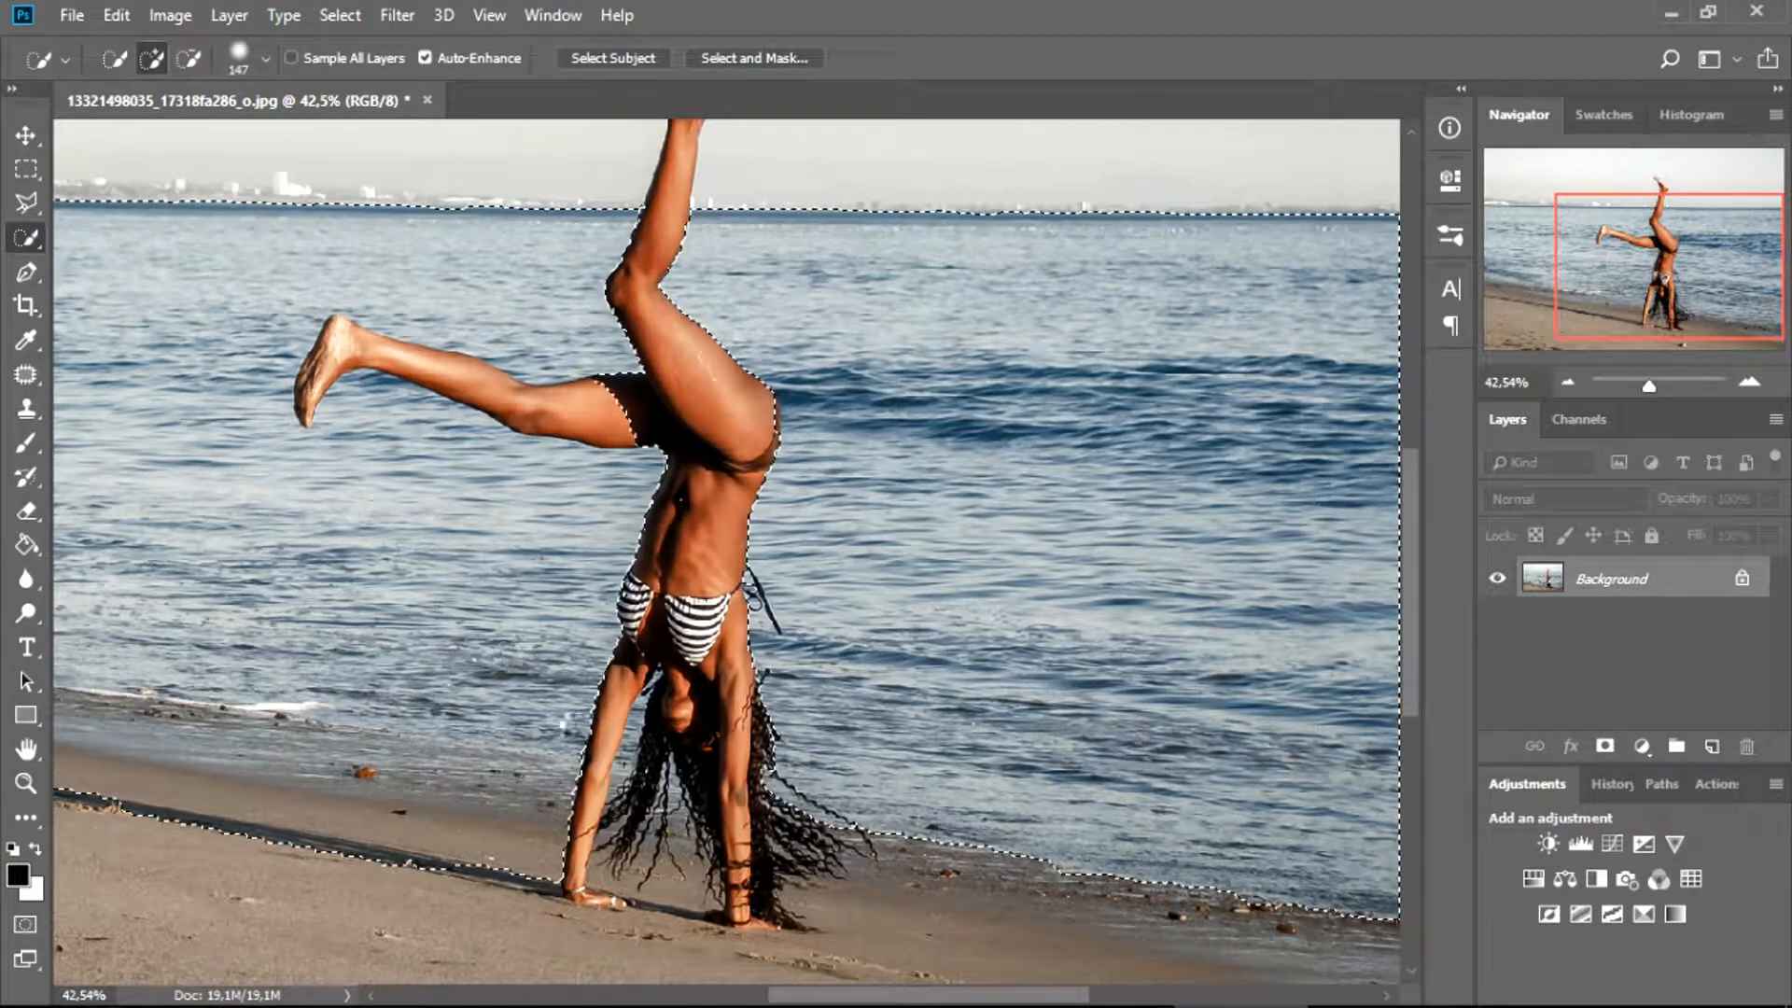
# Step: Subtract the wet sand strip along the shore behind the woman's arms from the sea selection
pyautogui.moveTo(1643, 318); pyautogui.dragTo(1580, 328)
pyautogui.press('alt')
pyautogui.moveTo(886, 803)
pyautogui.mouseDown()
pyautogui.moveTo(783, 802)
pyautogui.moveTo(504, 746)
pyautogui.moveTo(177, 737)
pyautogui.mouseUp()
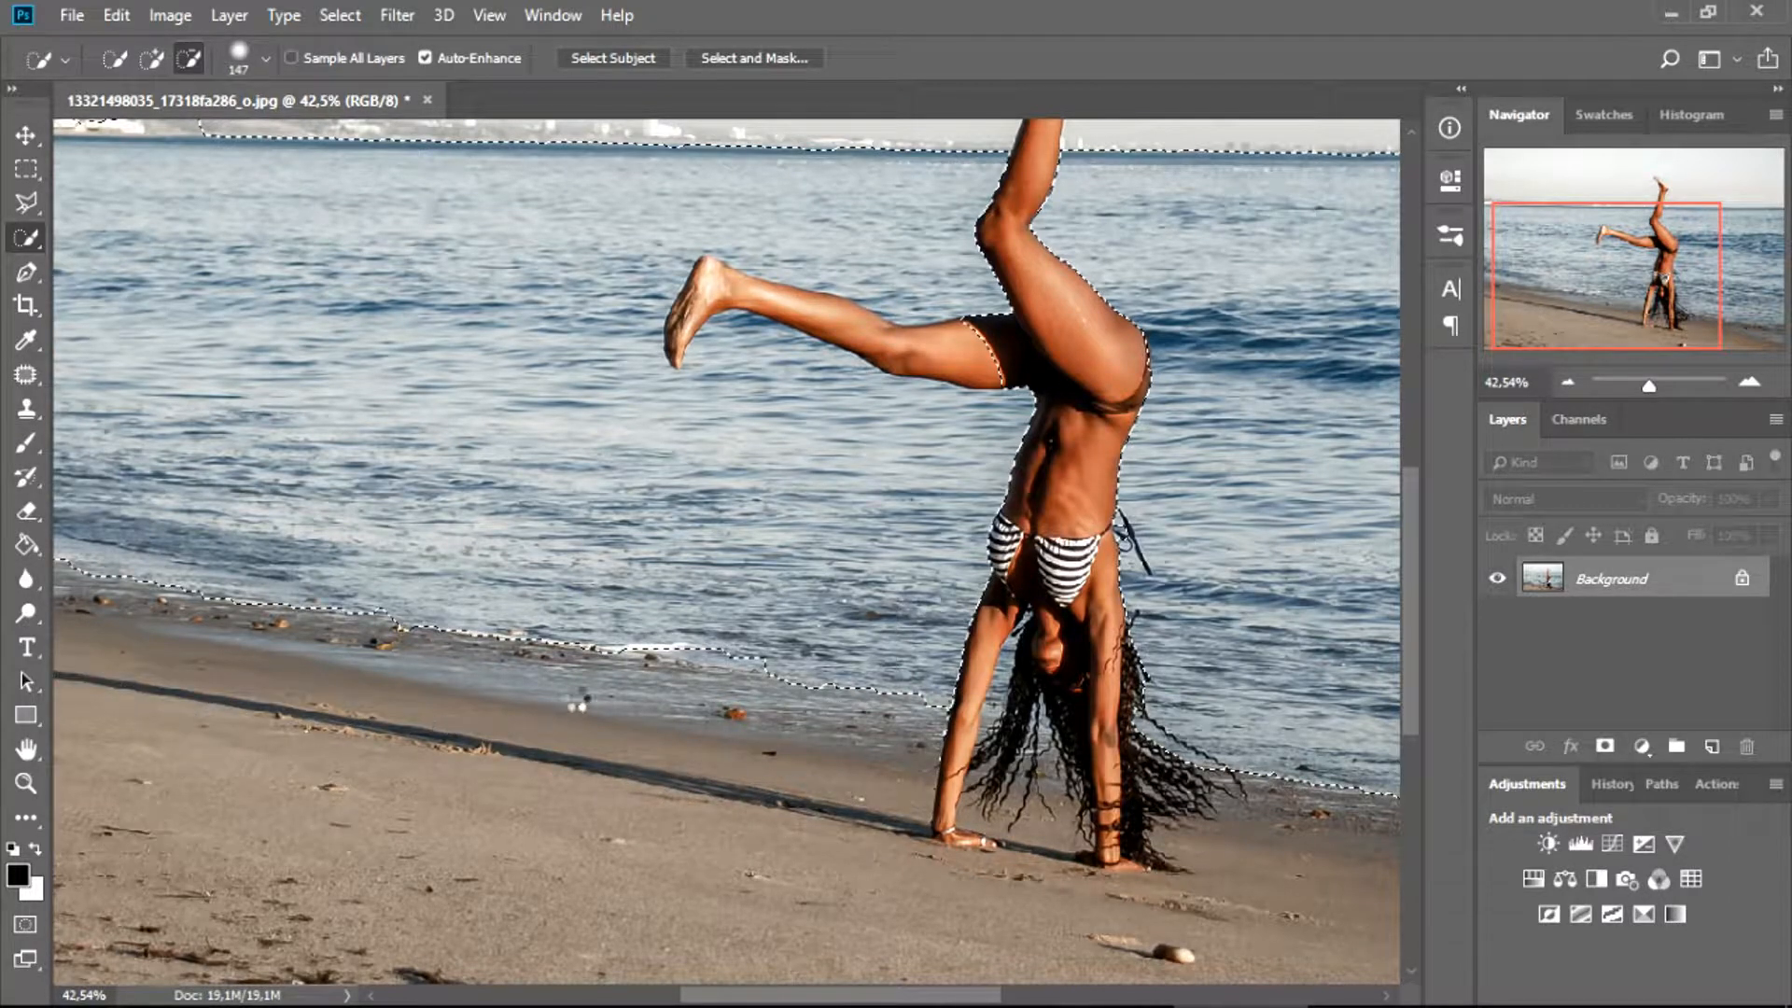
# Step: Exclude the woman's horizontal leg and foot from the sea selection with a 34 px Quick Selection brush
pyautogui.scroll(2, 945, 529)
pyautogui.scroll(4, 945, 528)
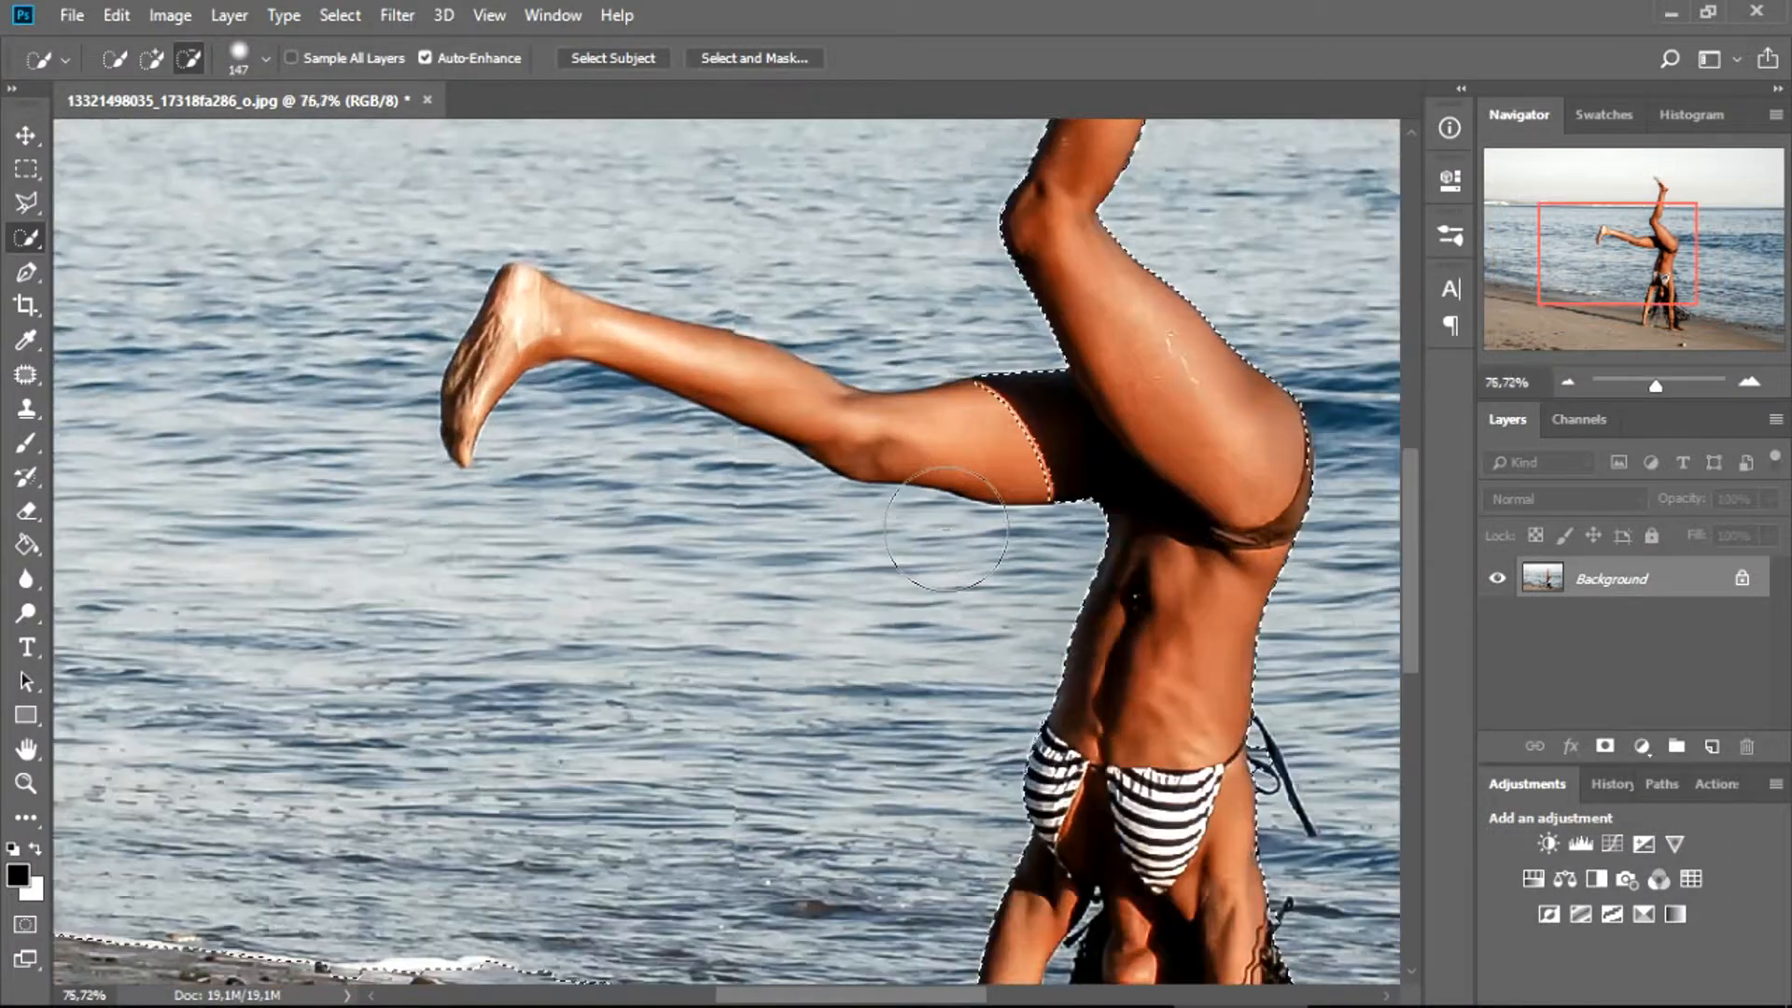
pyautogui.scroll(4, 943, 477)
pyautogui.moveTo(1028, 435); pyautogui.dragTo(939, 435)
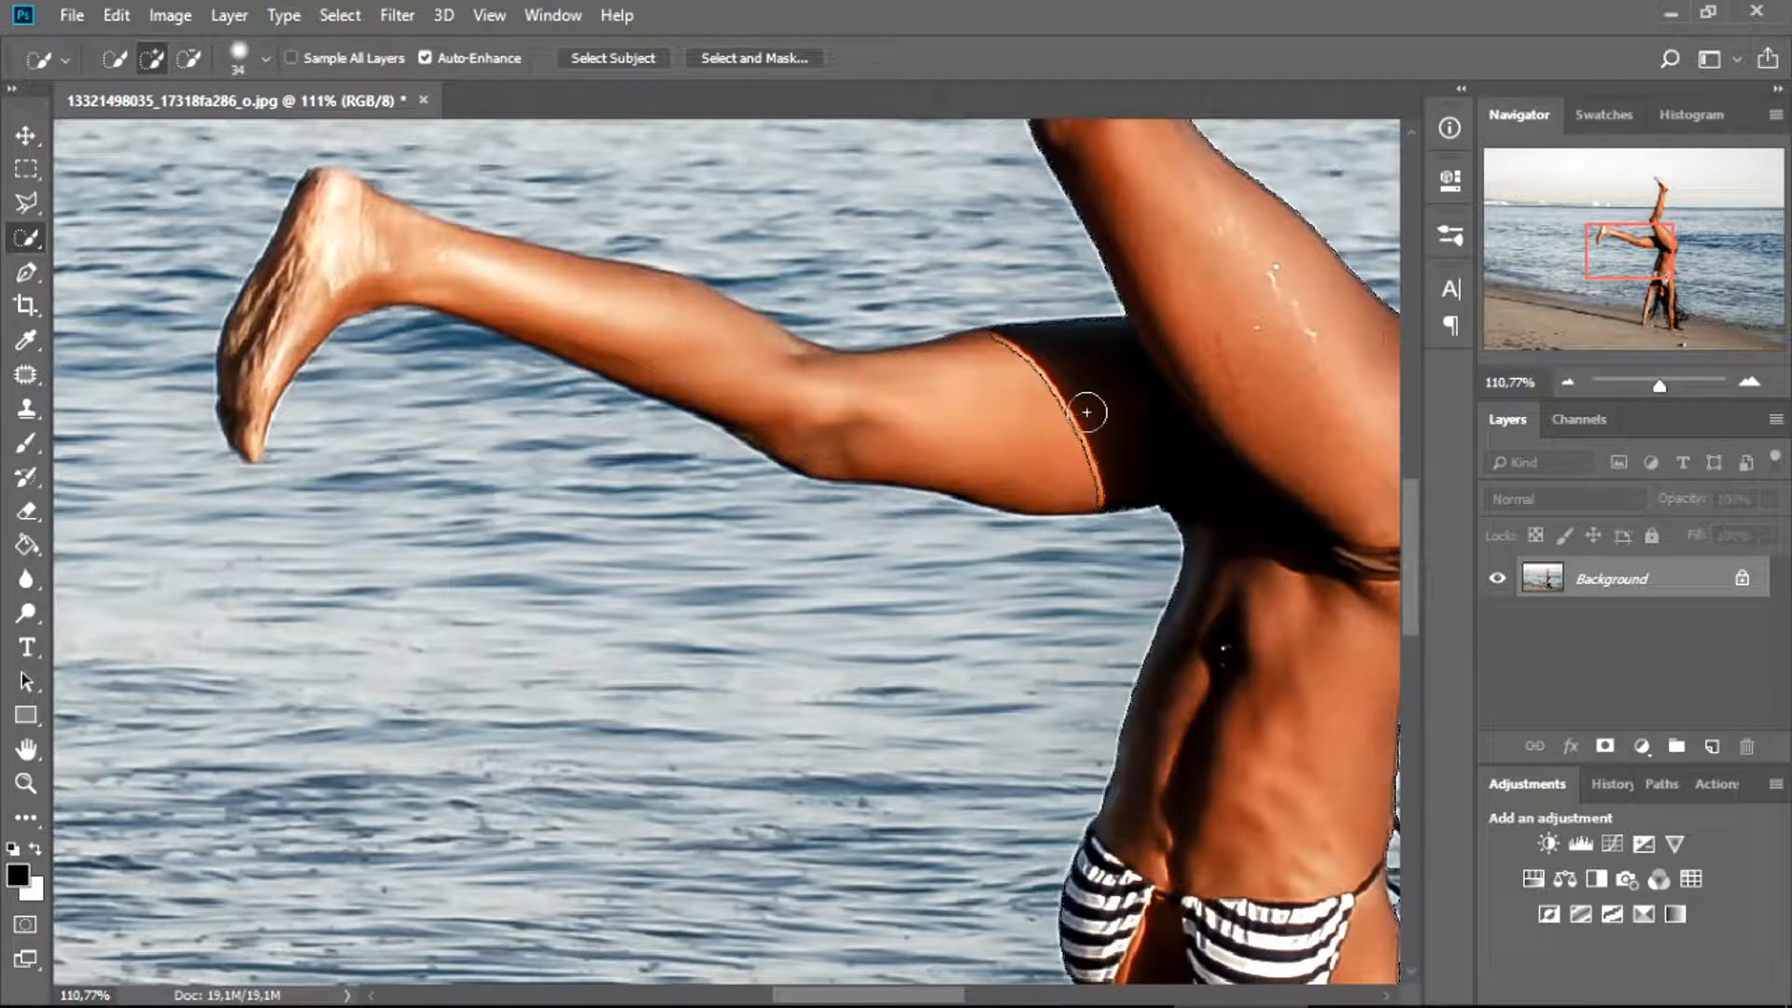
pyautogui.moveTo(1059, 401); pyautogui.dragTo(1018, 411)
pyautogui.moveTo(867, 396); pyautogui.dragTo(800, 378)
pyautogui.moveTo(622, 323)
pyautogui.mouseDown()
pyautogui.moveTo(494, 273)
pyautogui.moveTo(317, 244)
pyautogui.moveTo(320, 210)
pyautogui.moveTo(277, 301)
pyautogui.mouseUp()
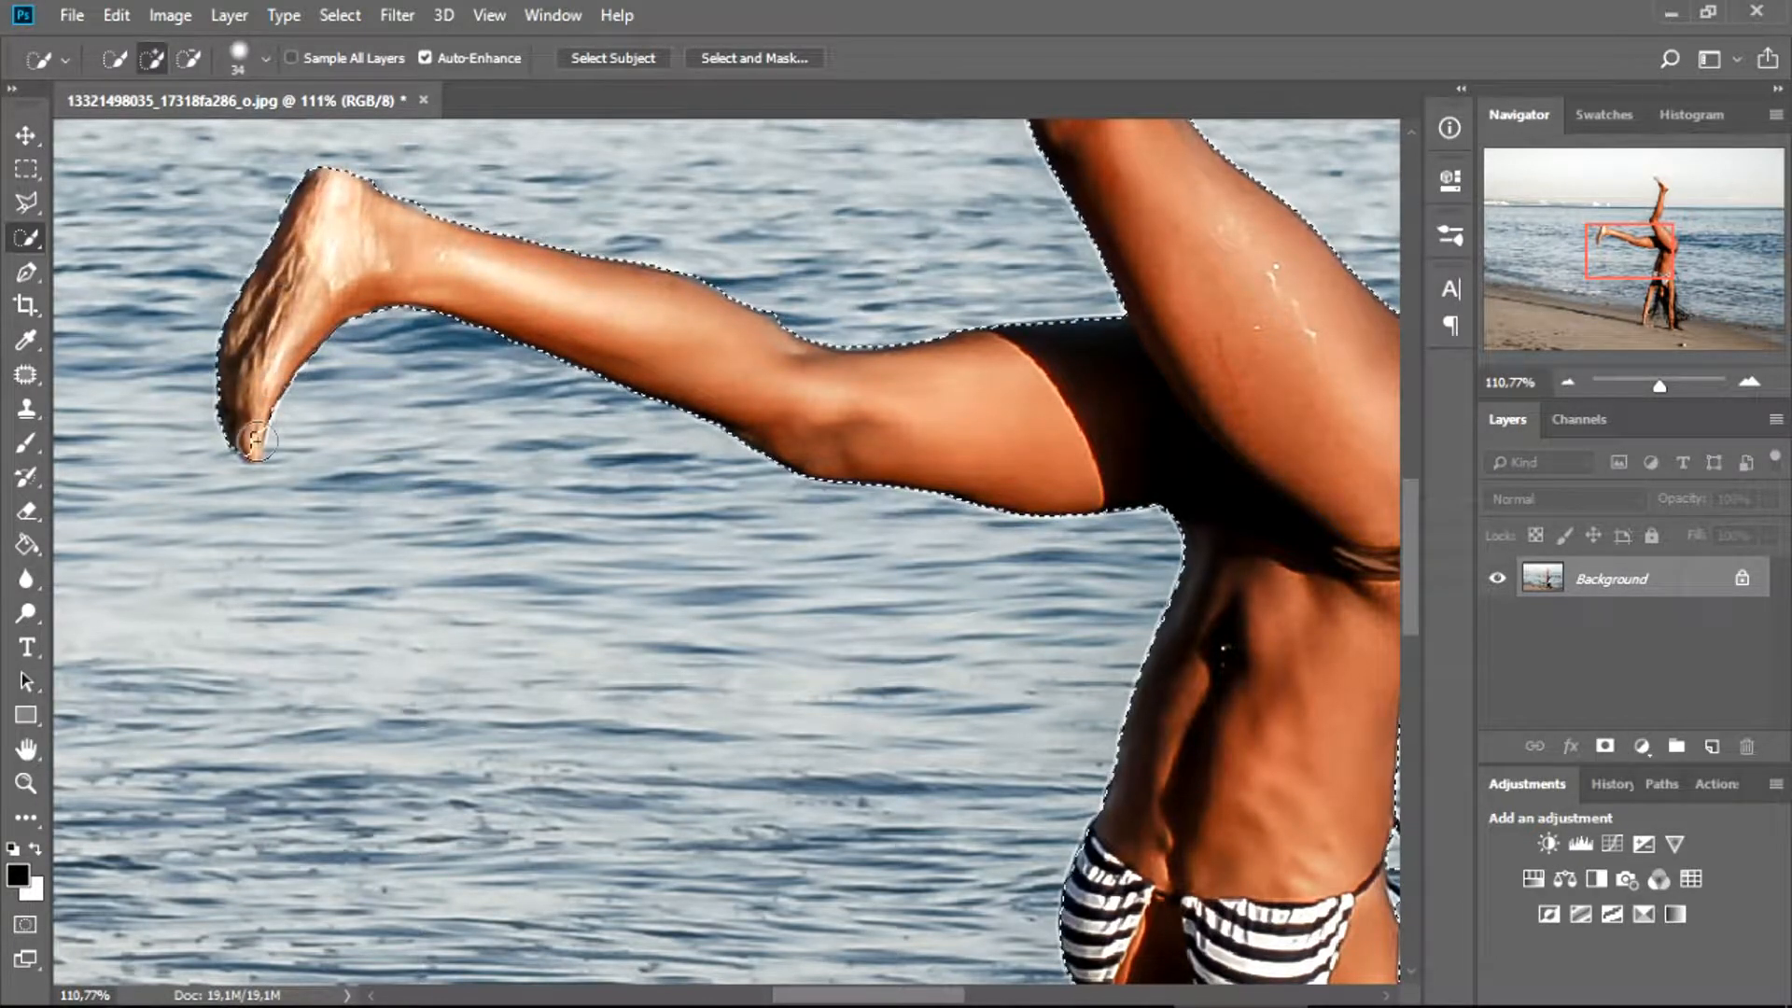
# Step: Refine the selection edge around the toes and the knee of the horizontal leg with a 16 px brush
pyautogui.scroll(4, 257, 437)
pyautogui.moveTo(258, 443); pyautogui.dragTo(234, 450)
pyautogui.click(238, 447)
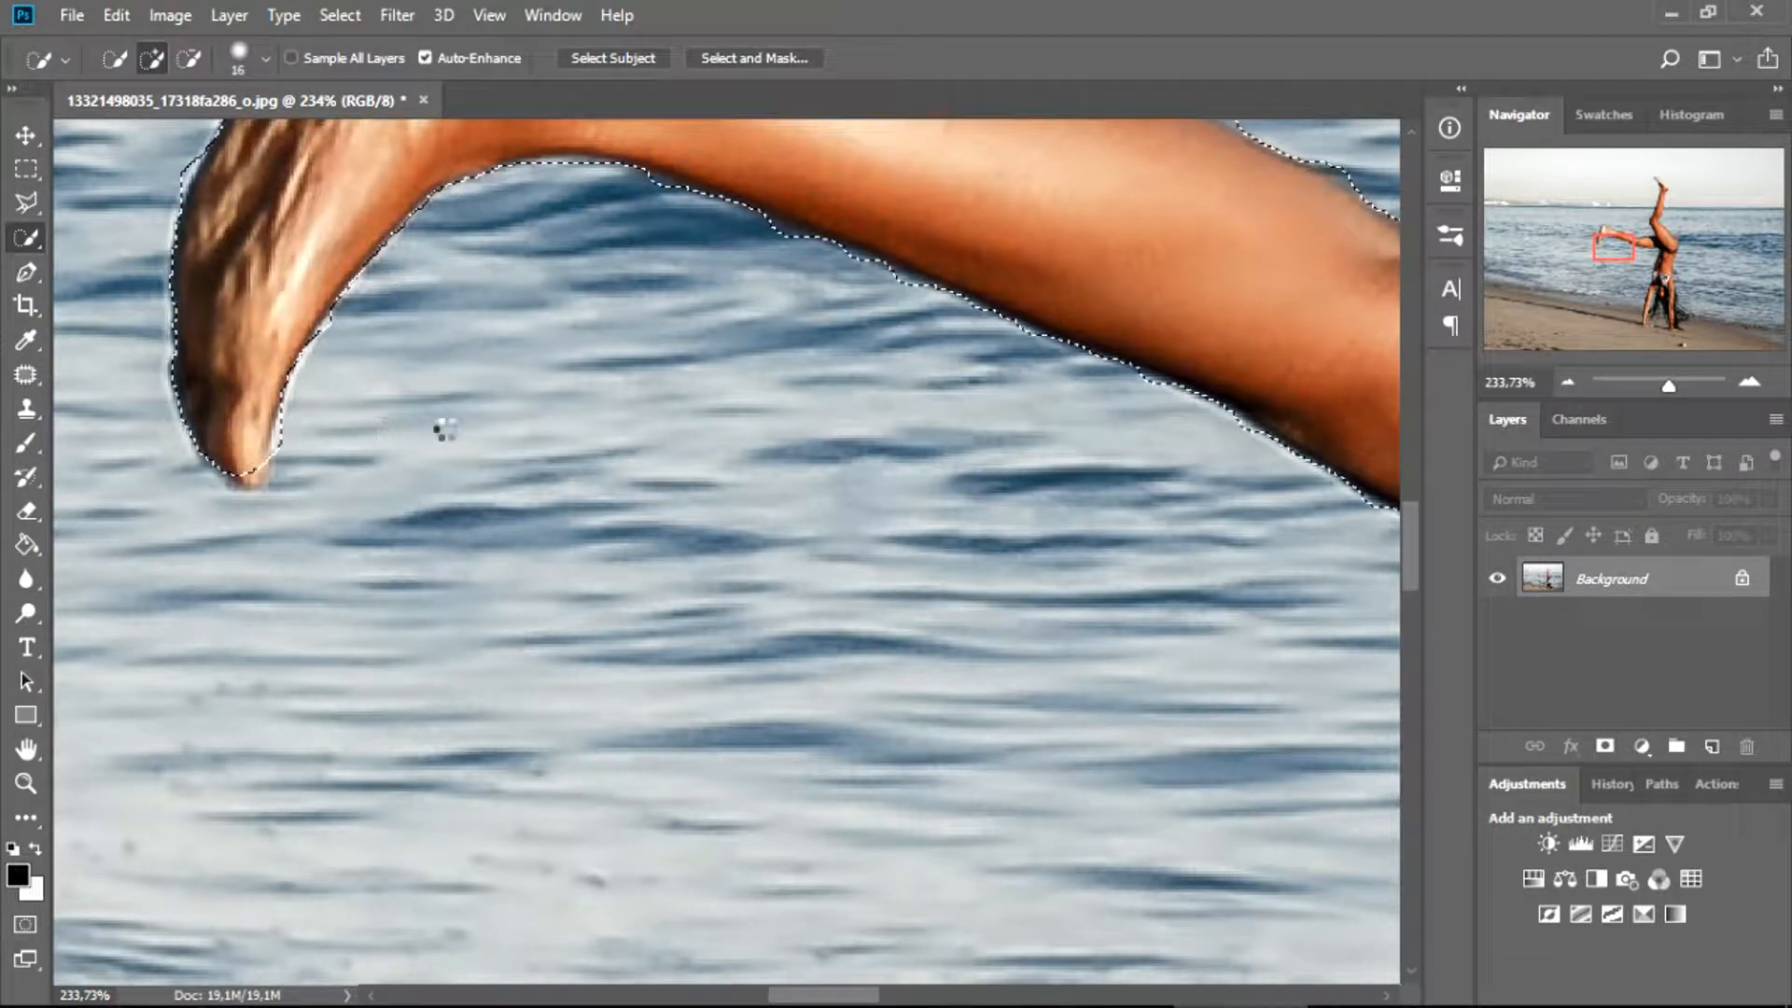
pyautogui.moveTo(1623, 251); pyautogui.dragTo(1634, 241)
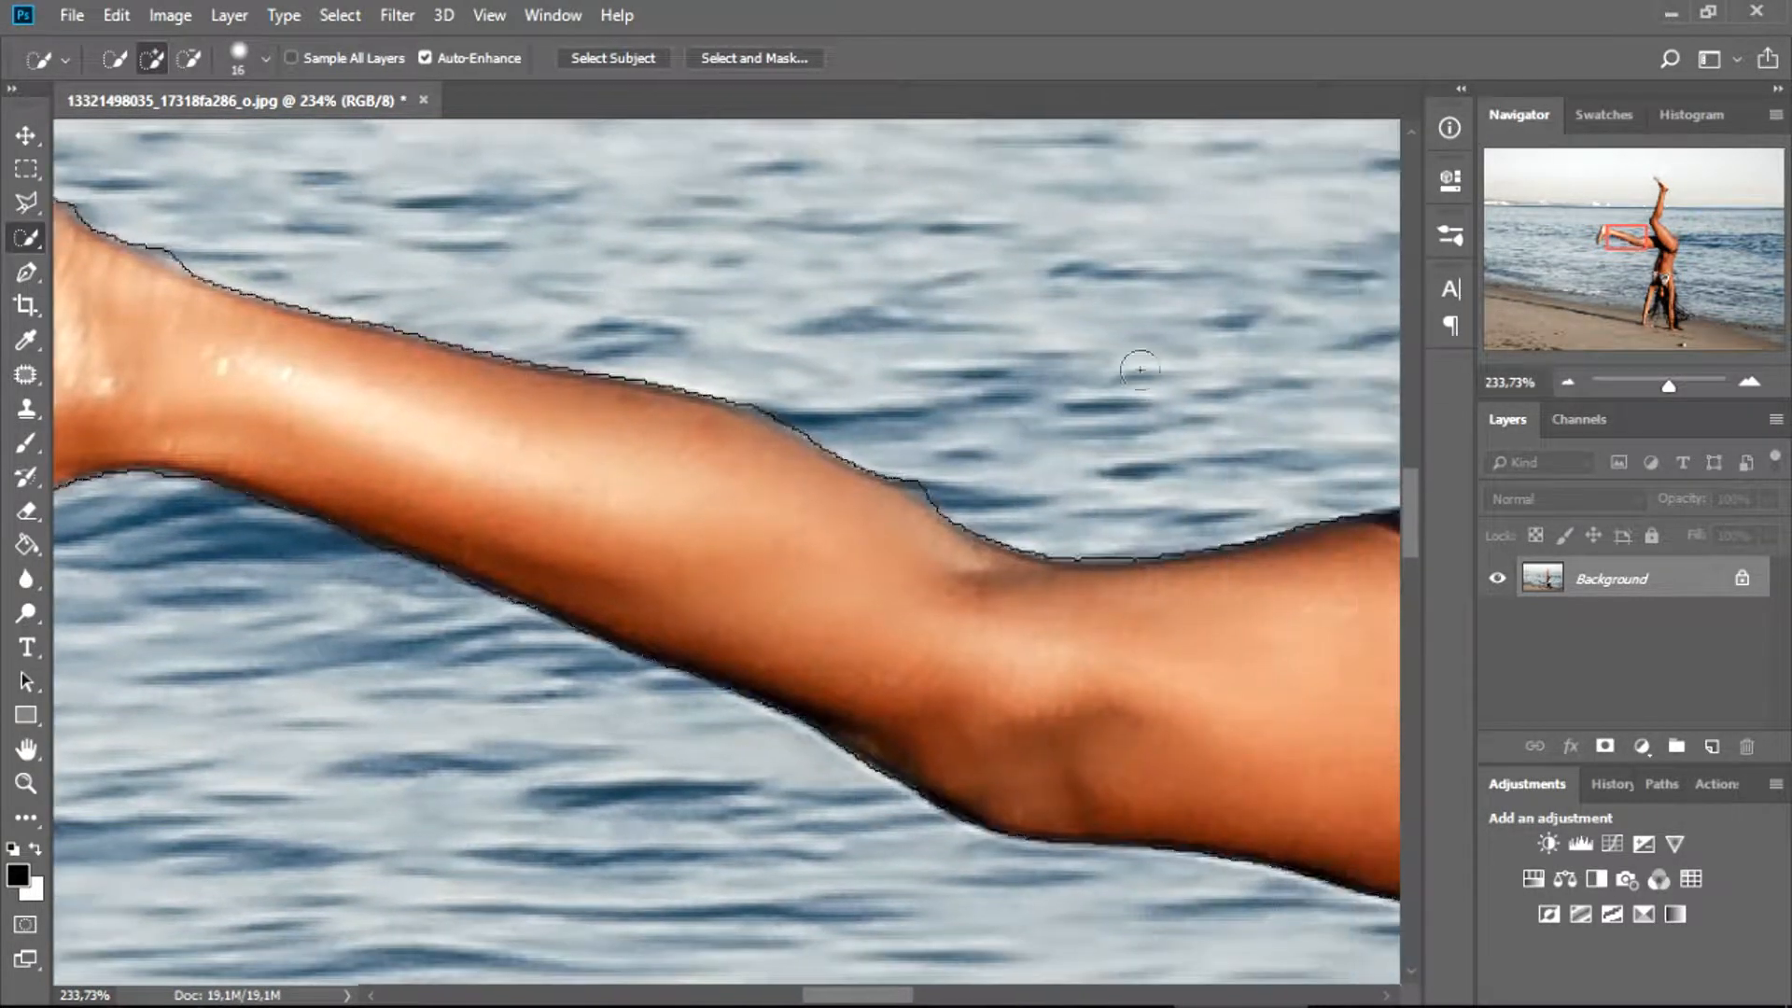
pyautogui.keyDown('alt'); pyautogui.click(926, 462); pyautogui.keyUp('alt')
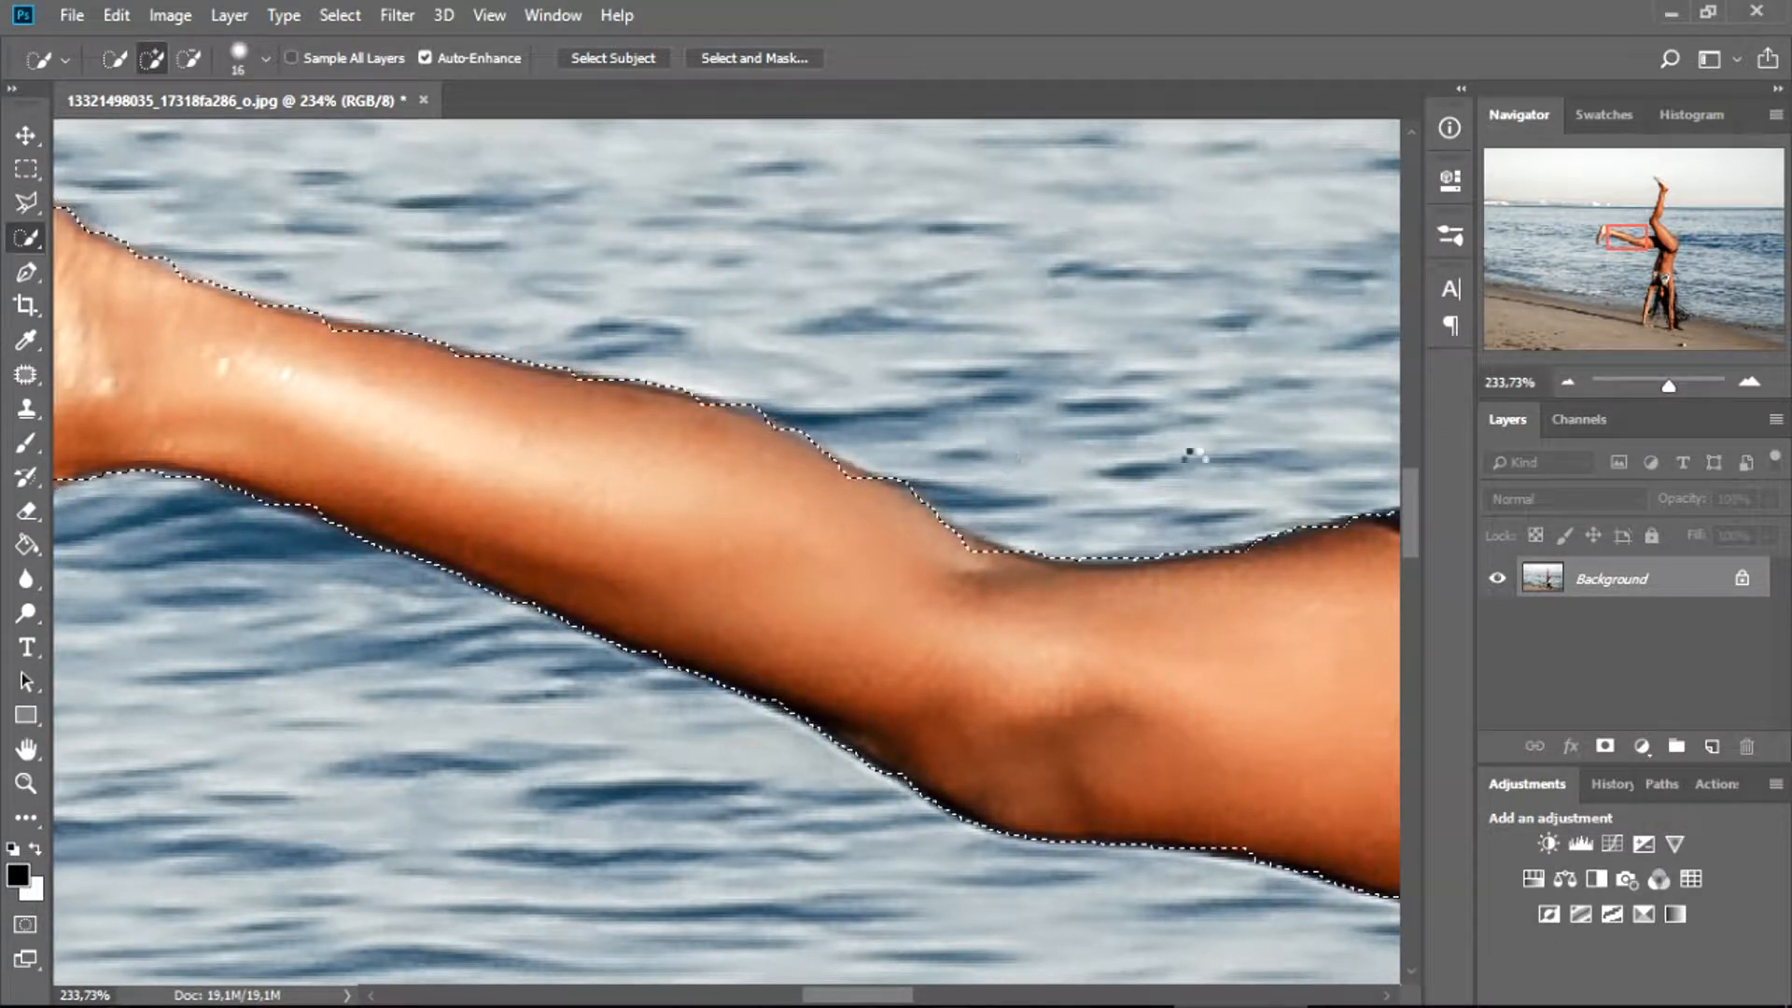
# Step: Correct the selection edge along the woman's hip, then check the outline around her bikini top
pyautogui.moveTo(1629, 245); pyautogui.dragTo(1668, 251)
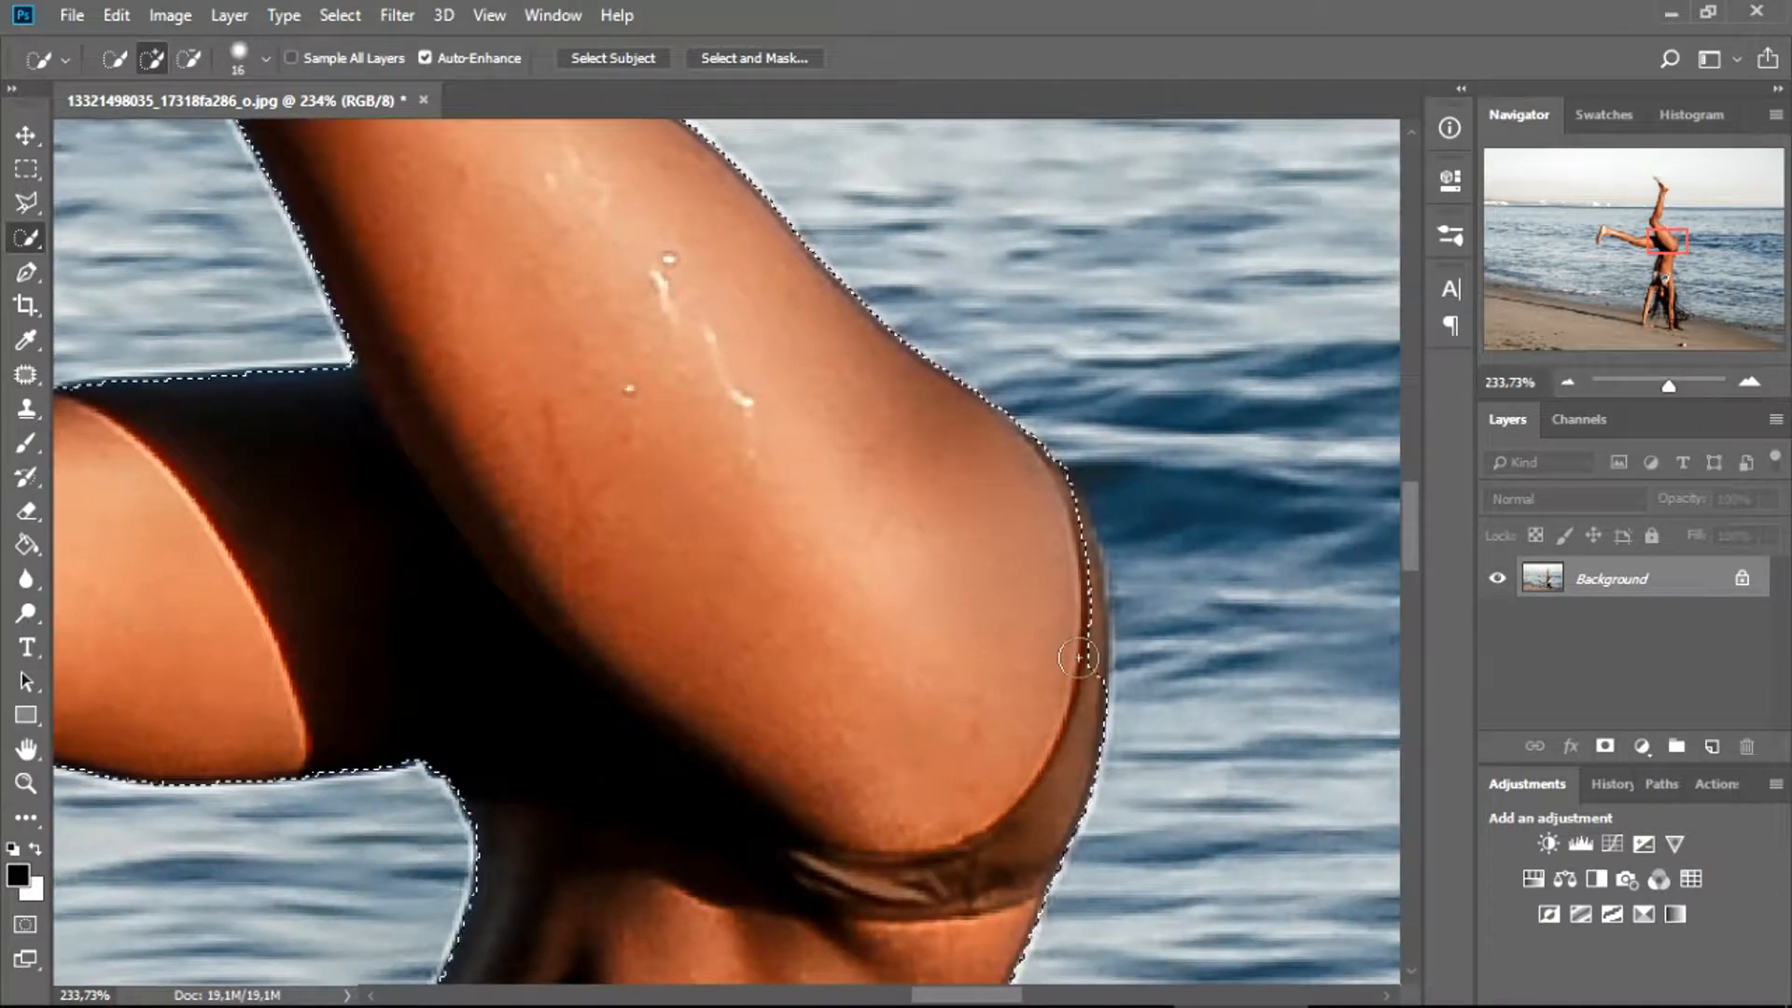
pyautogui.keyDown('alt'); pyautogui.moveTo(1083, 654); pyautogui.dragTo(1069, 593); pyautogui.keyUp('alt')
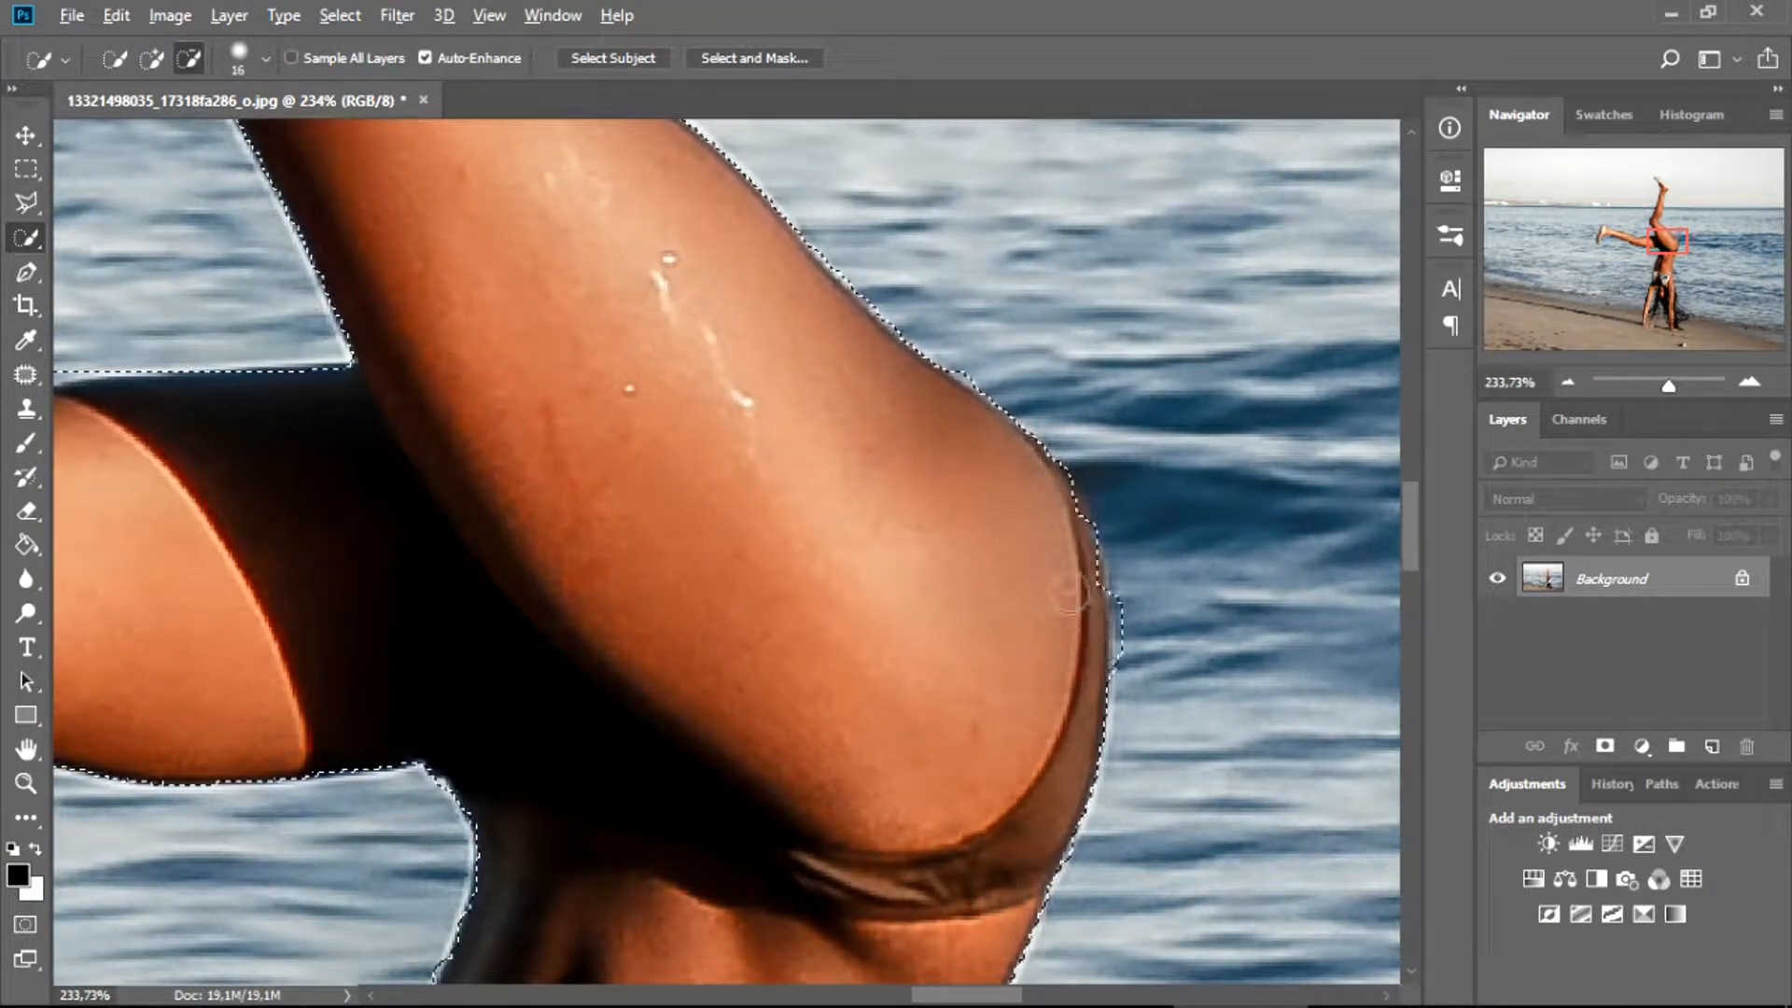
pyautogui.moveTo(1667, 254); pyautogui.dragTo(1665, 278)
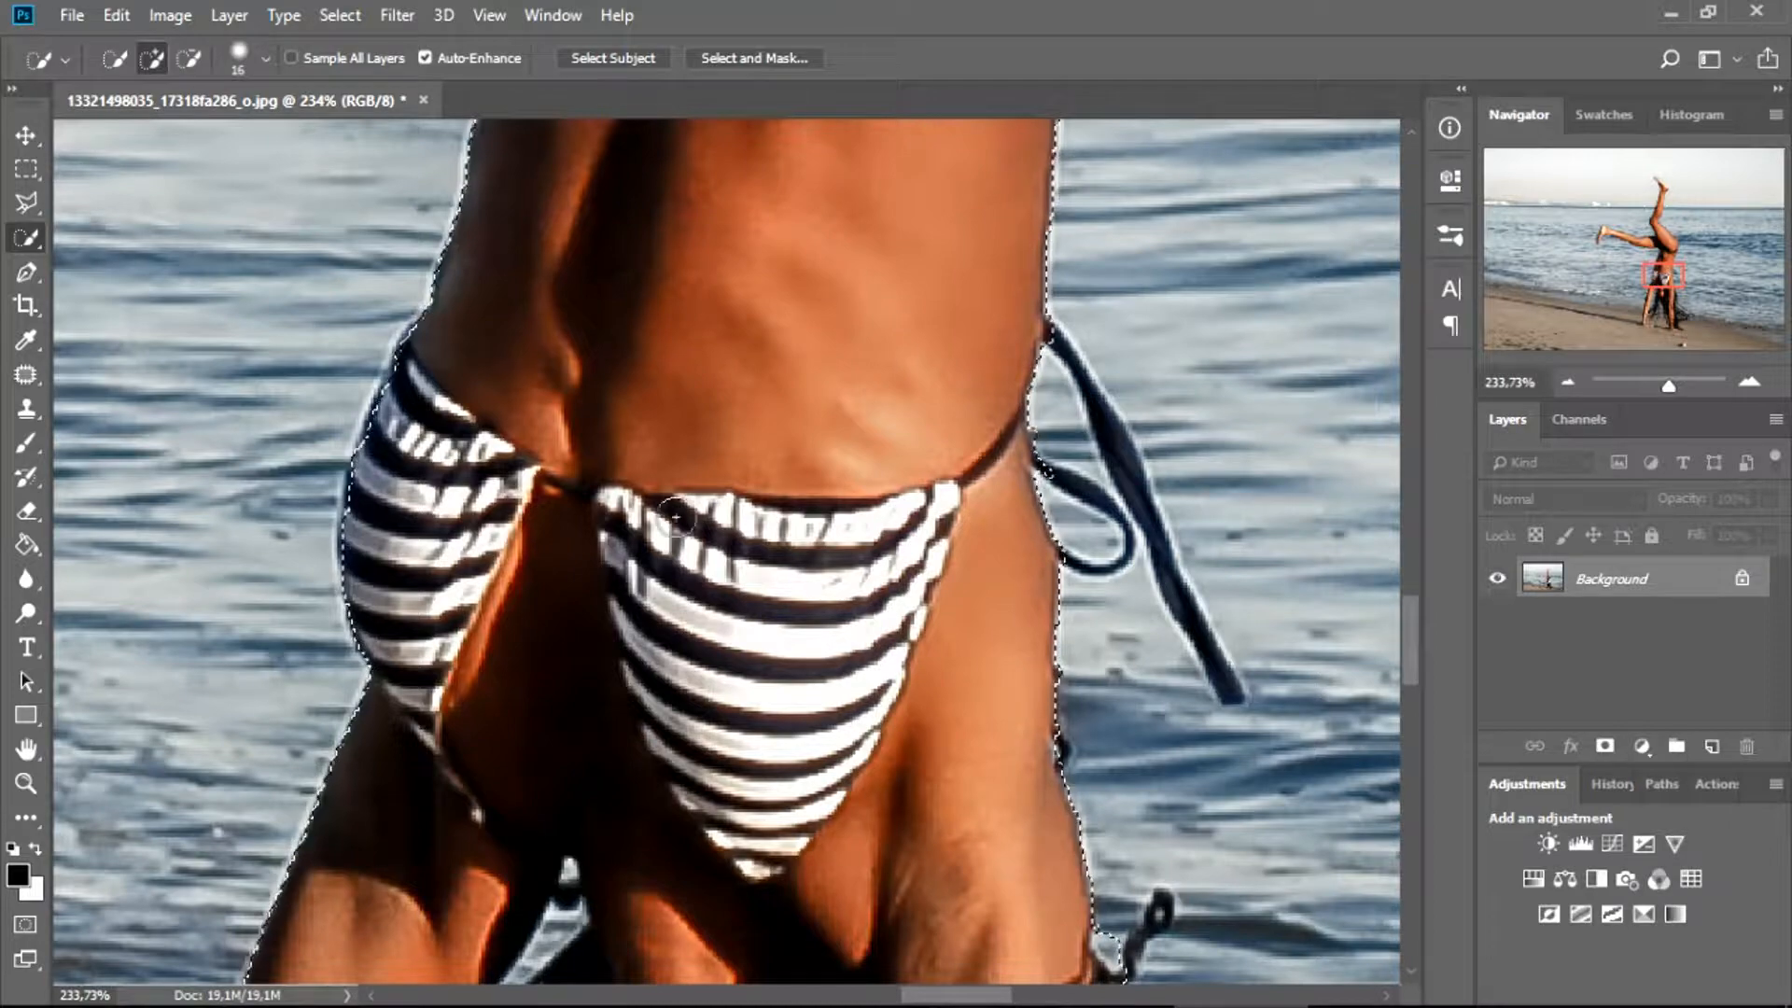
# Step: Subtract the distant coastline and its buildings from the selection so its edge follows the sea horizon
pyautogui.scroll(-3, 618, 525)
pyautogui.scroll(-3, 619, 525)
pyautogui.moveTo(1661, 280); pyautogui.dragTo(1493, 223)
pyautogui.press('alt')
pyautogui.moveTo(367, 381); pyautogui.dragTo(240, 394)
pyautogui.moveTo(116, 396); pyautogui.dragTo(104, 397)
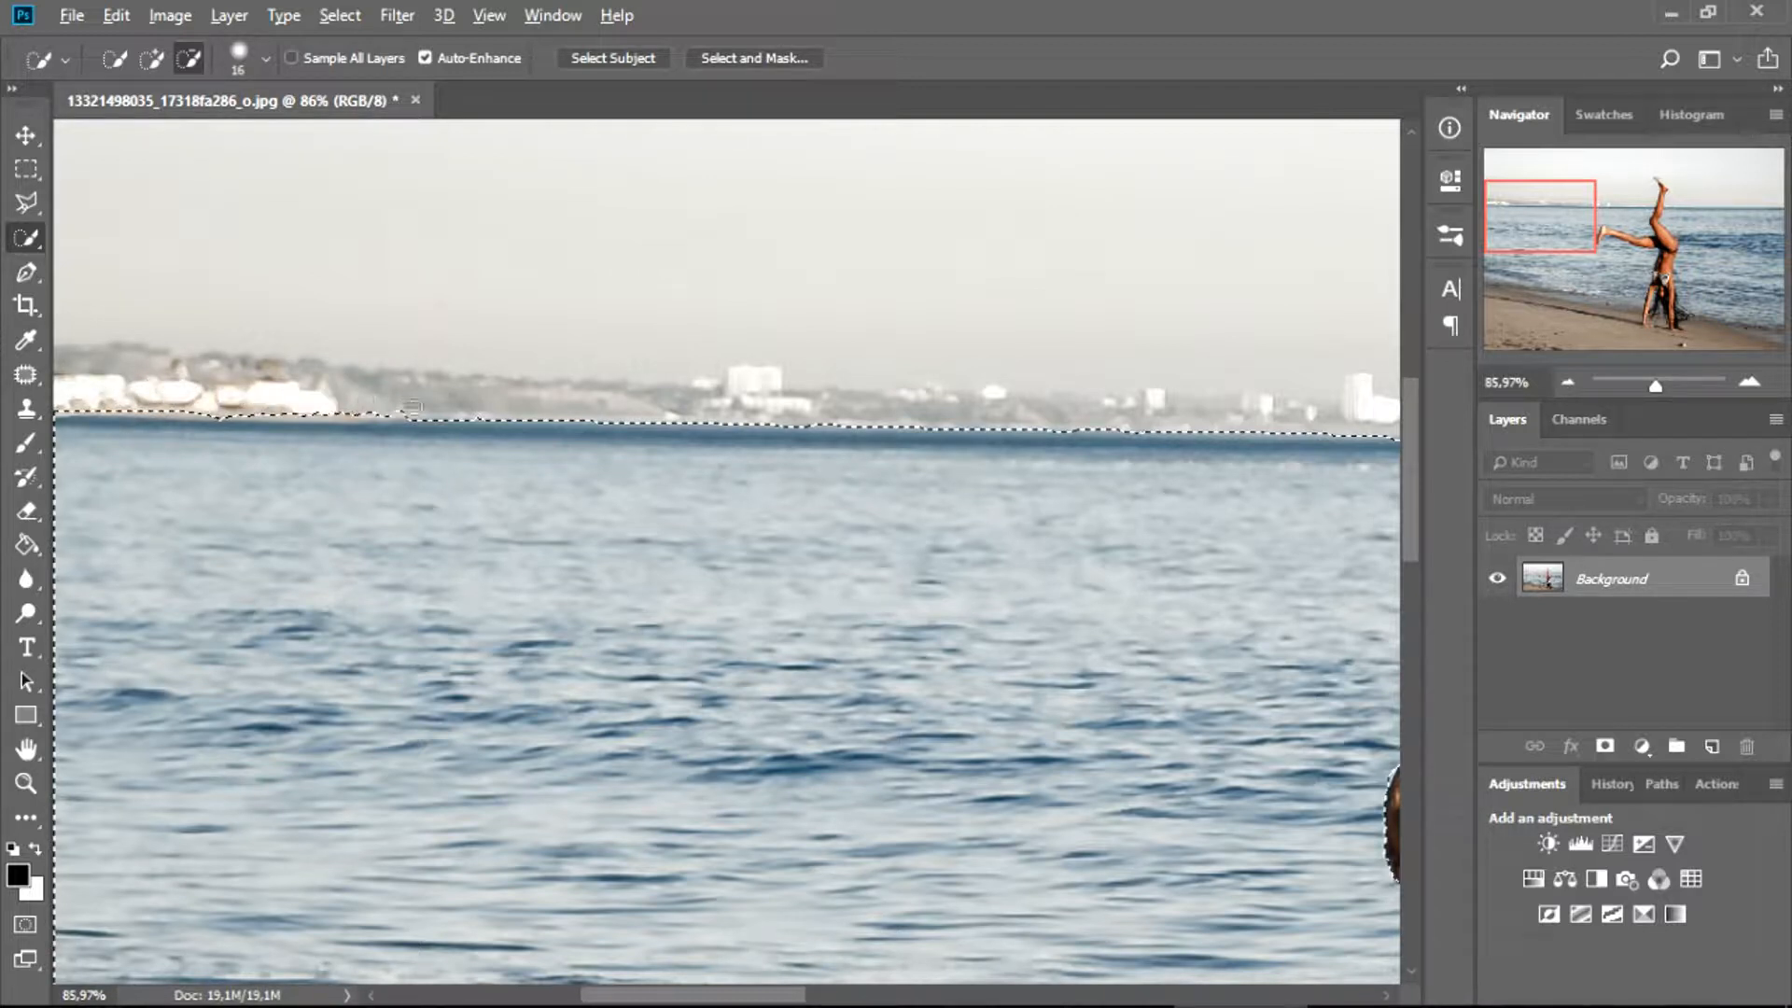
pyautogui.moveTo(255, 405); pyautogui.dragTo(159, 413)
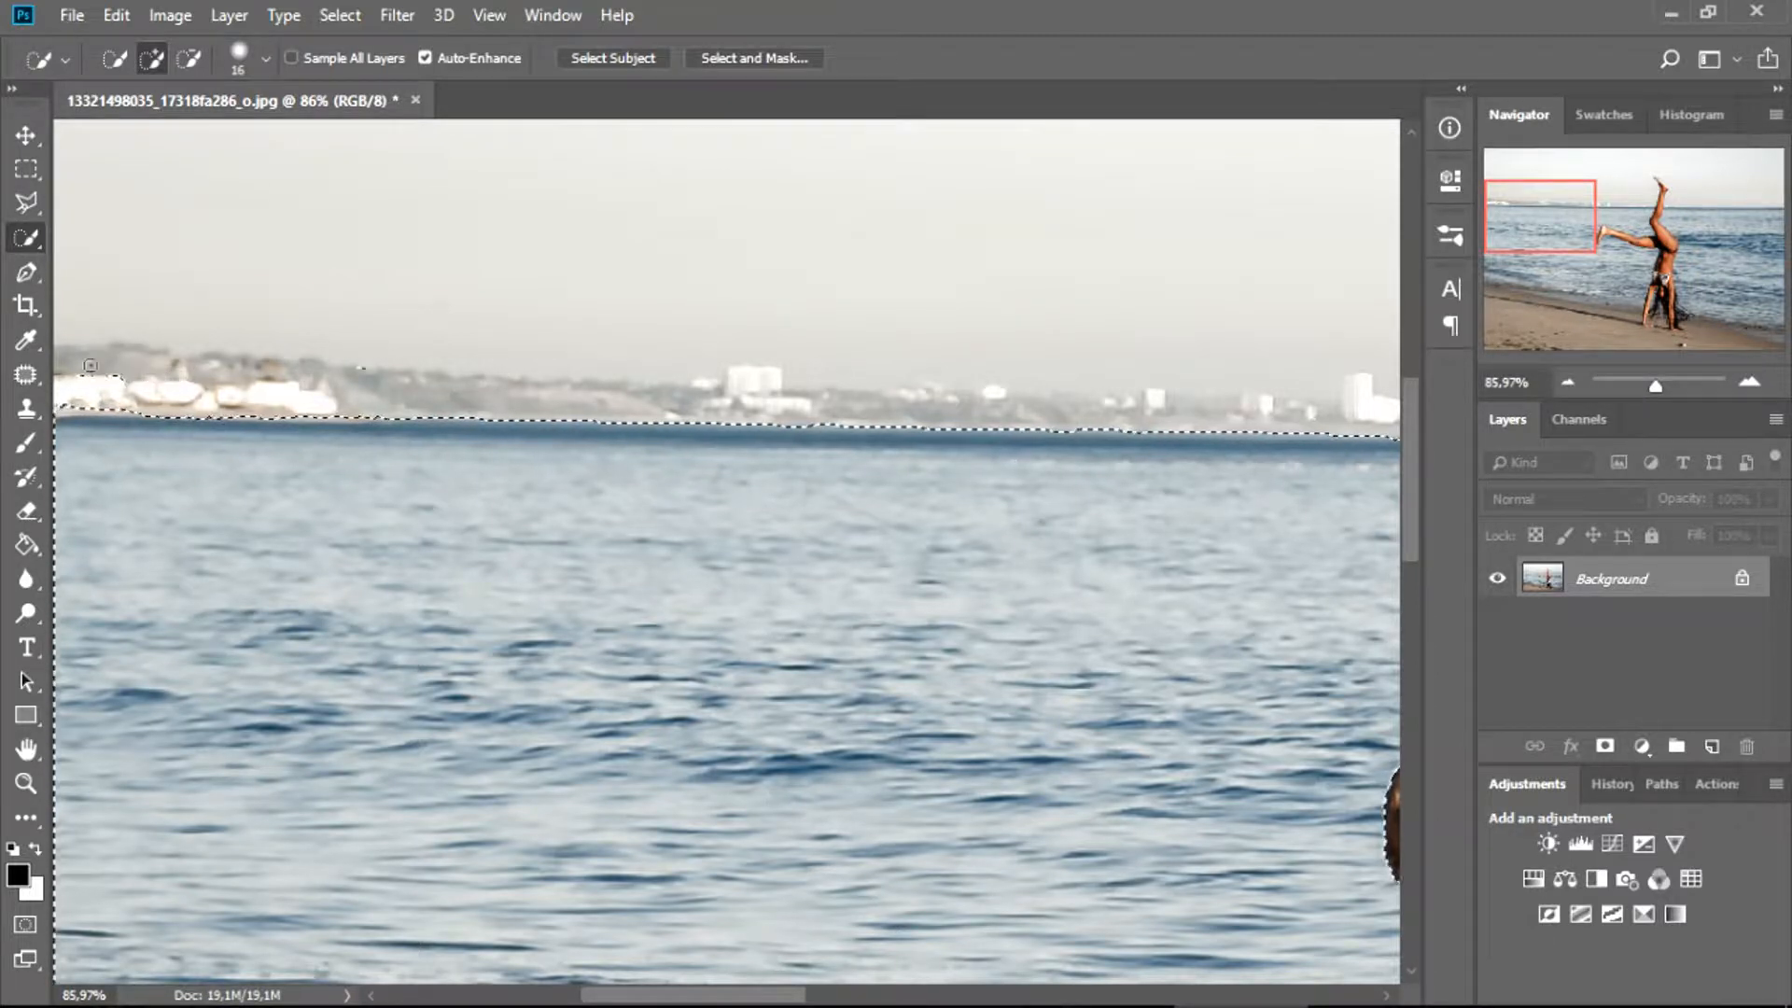
pyautogui.moveTo(77, 373); pyautogui.dragTo(160, 375)
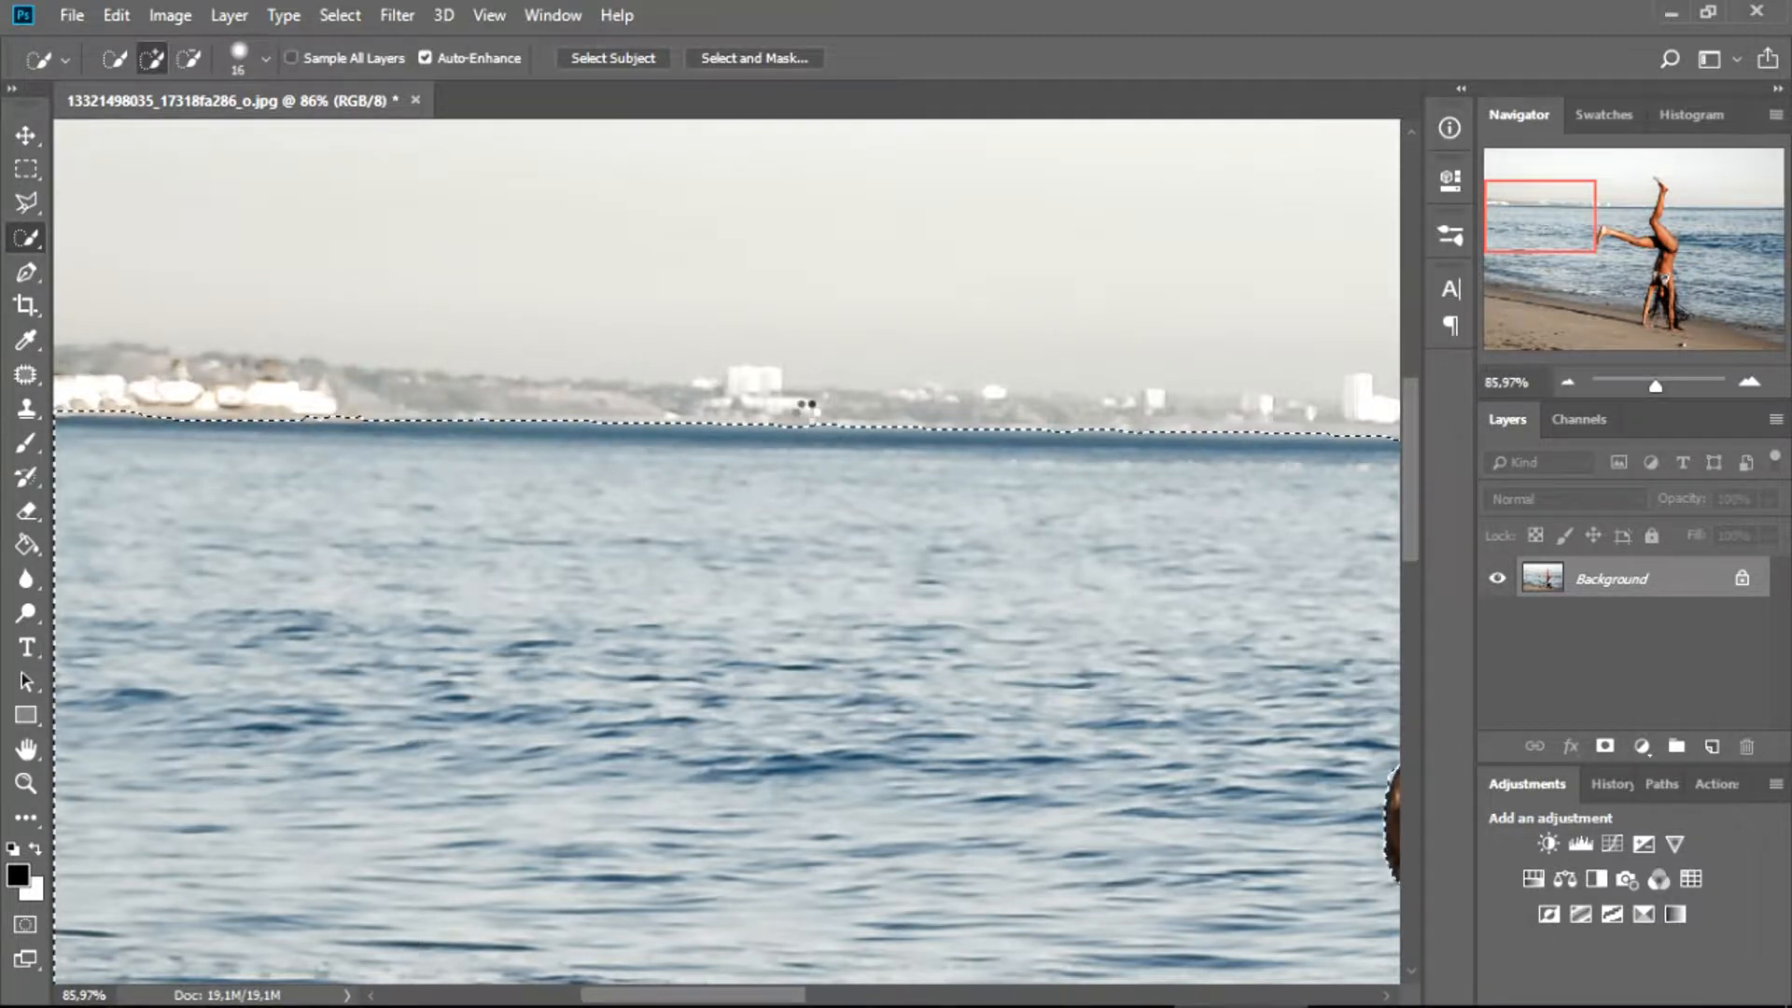
pyautogui.press('alt')
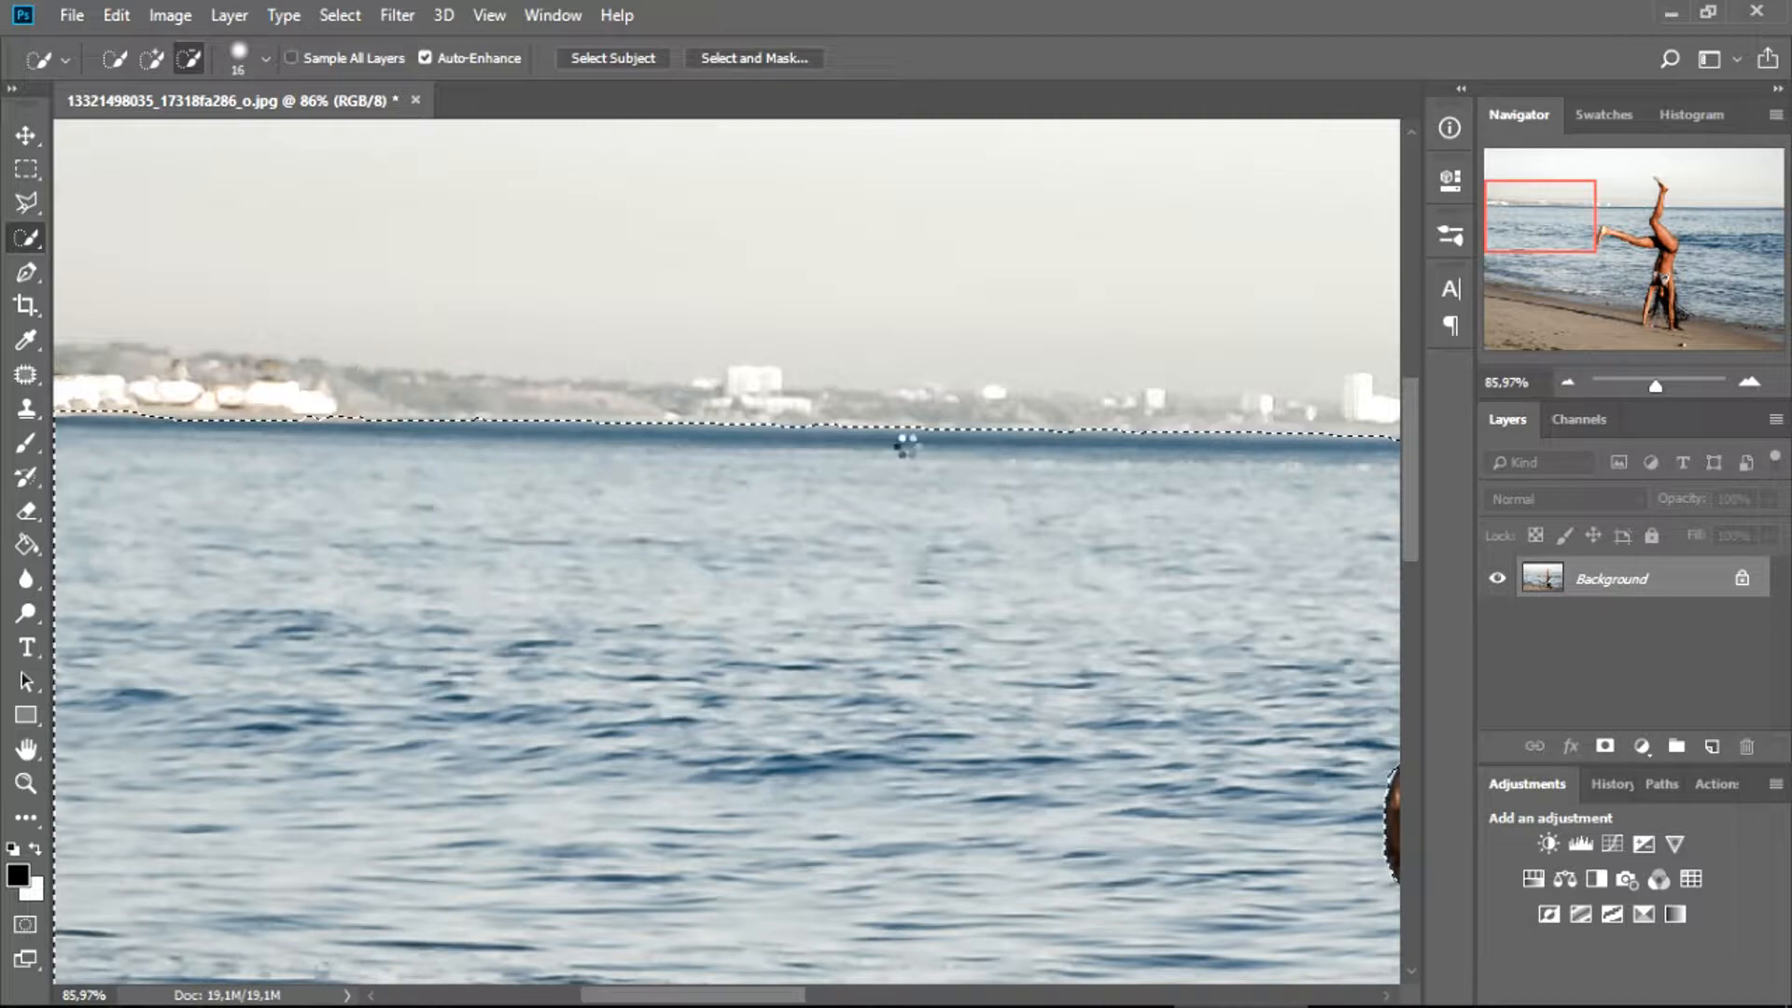
pyautogui.scroll(-3, 914, 464)
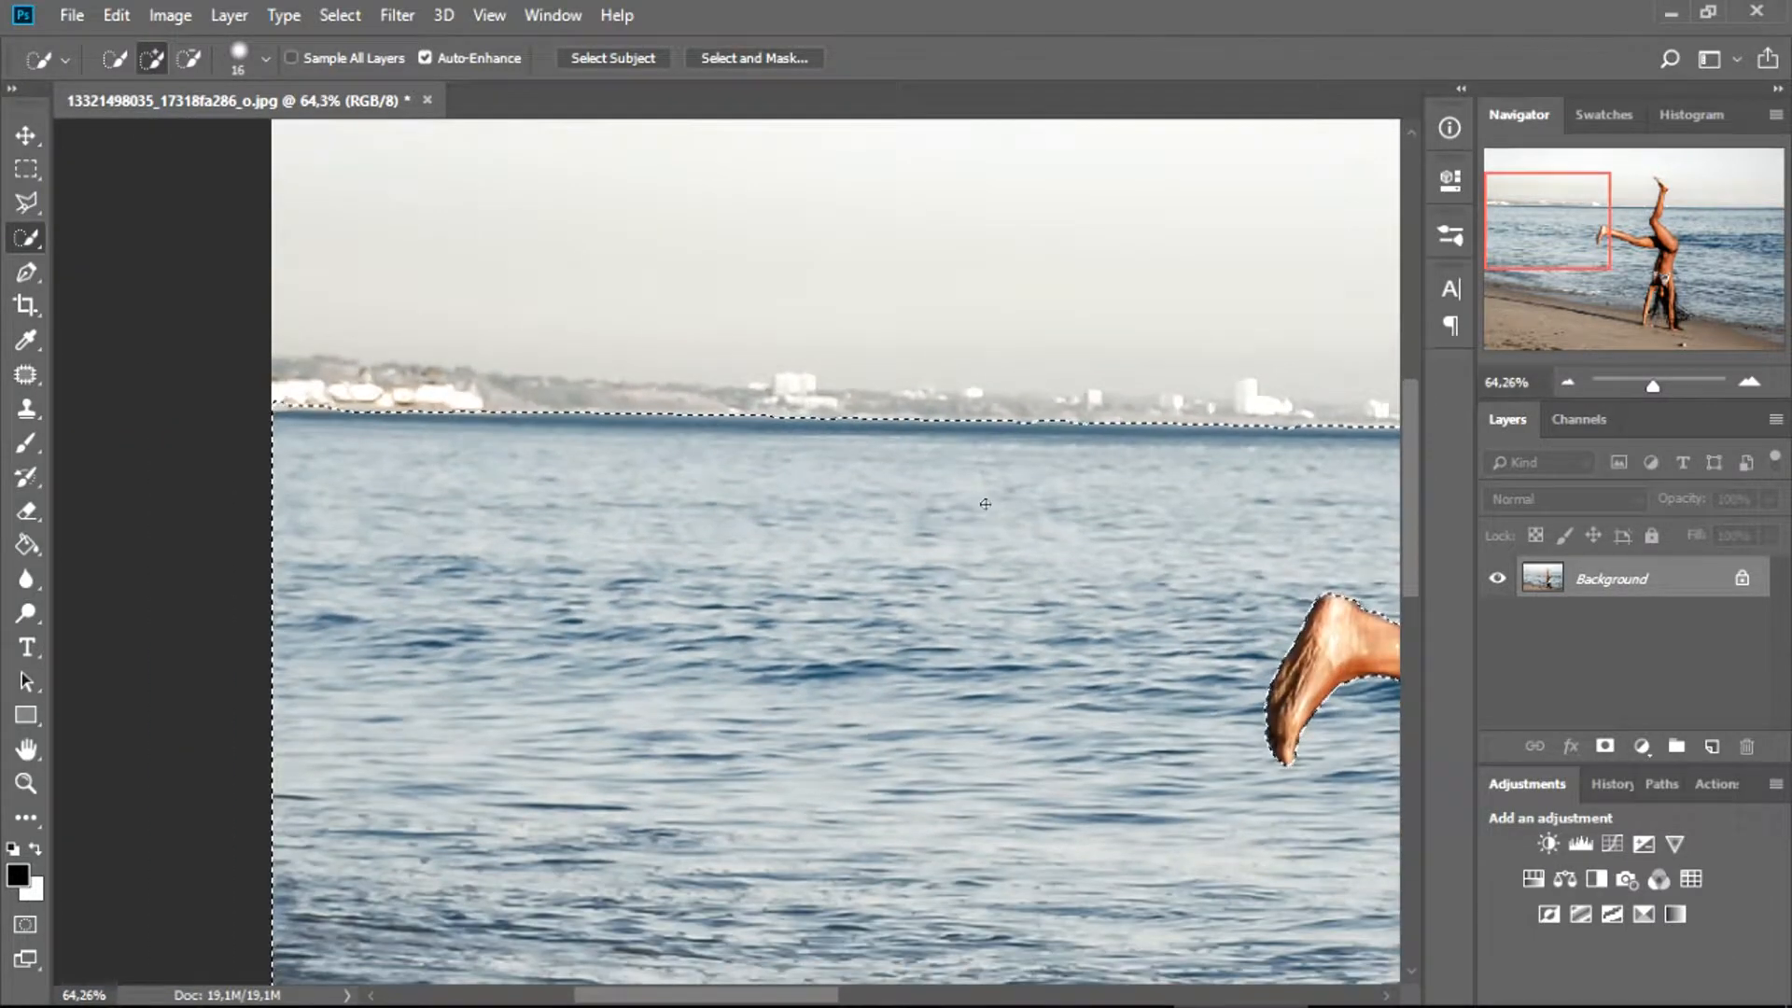
pyautogui.scroll(-3, 985, 504)
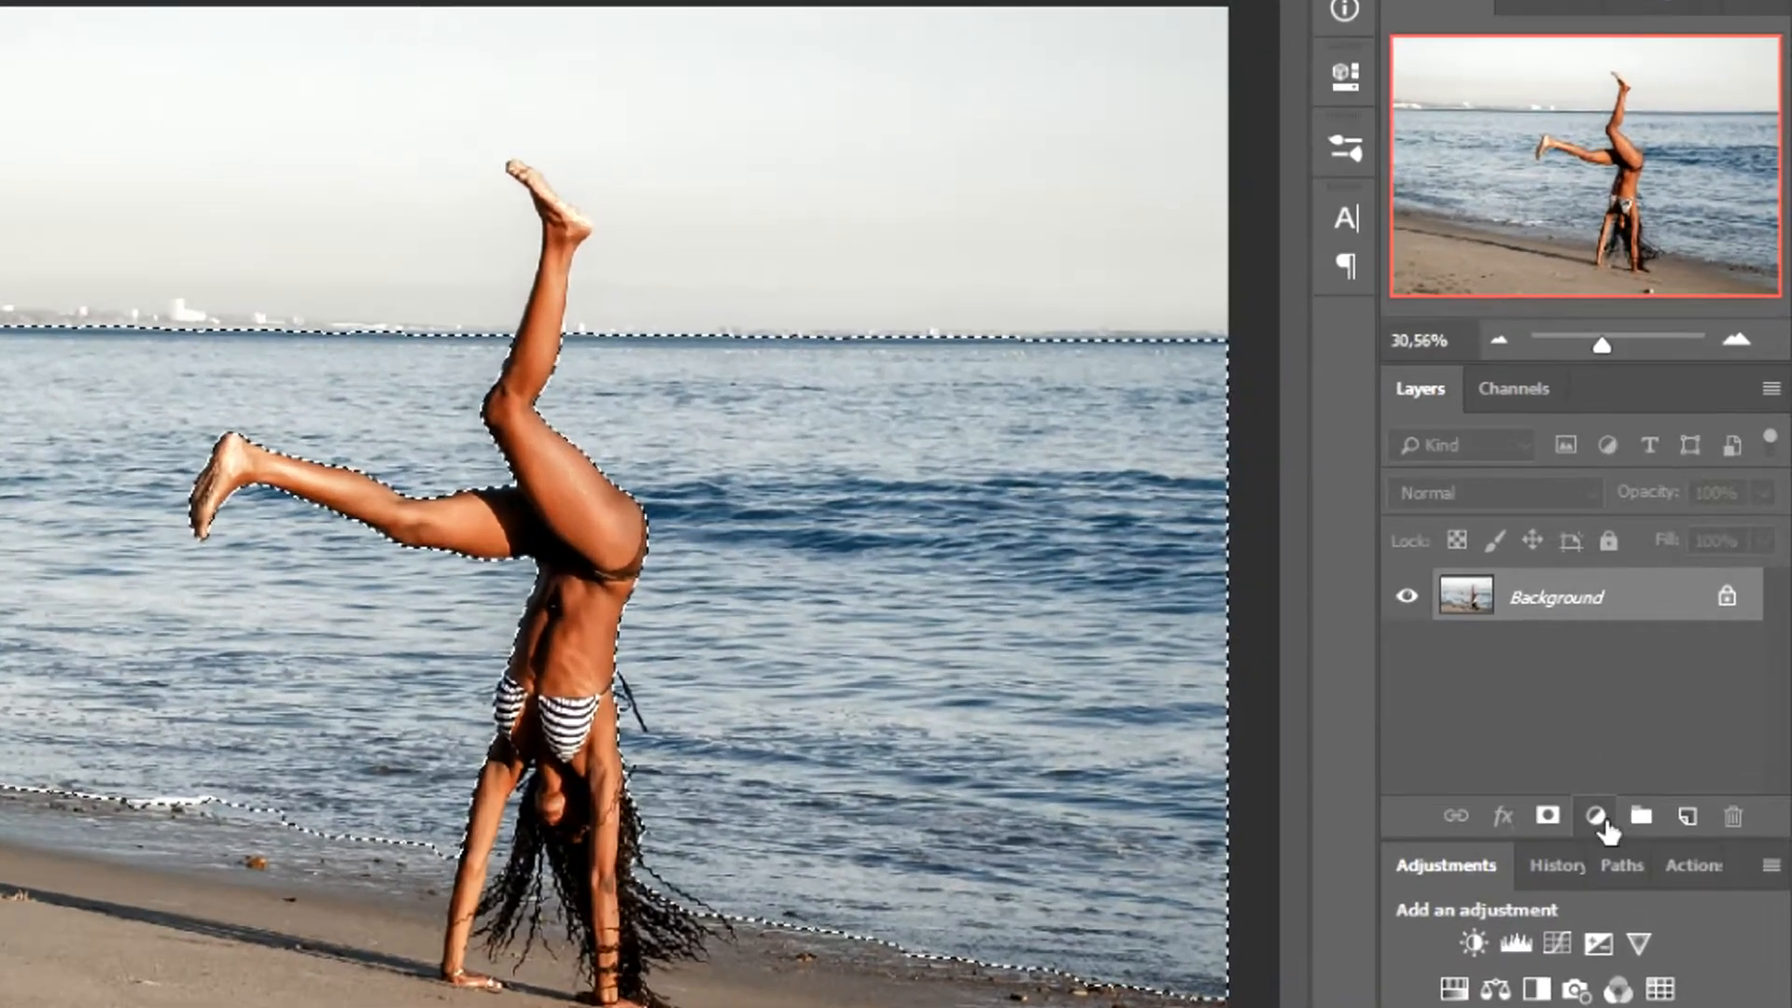
# Step: Add a Hue/Saturation adjustment layer masked to the selected sea and turn on Colorize
pyautogui.click(1641, 746)
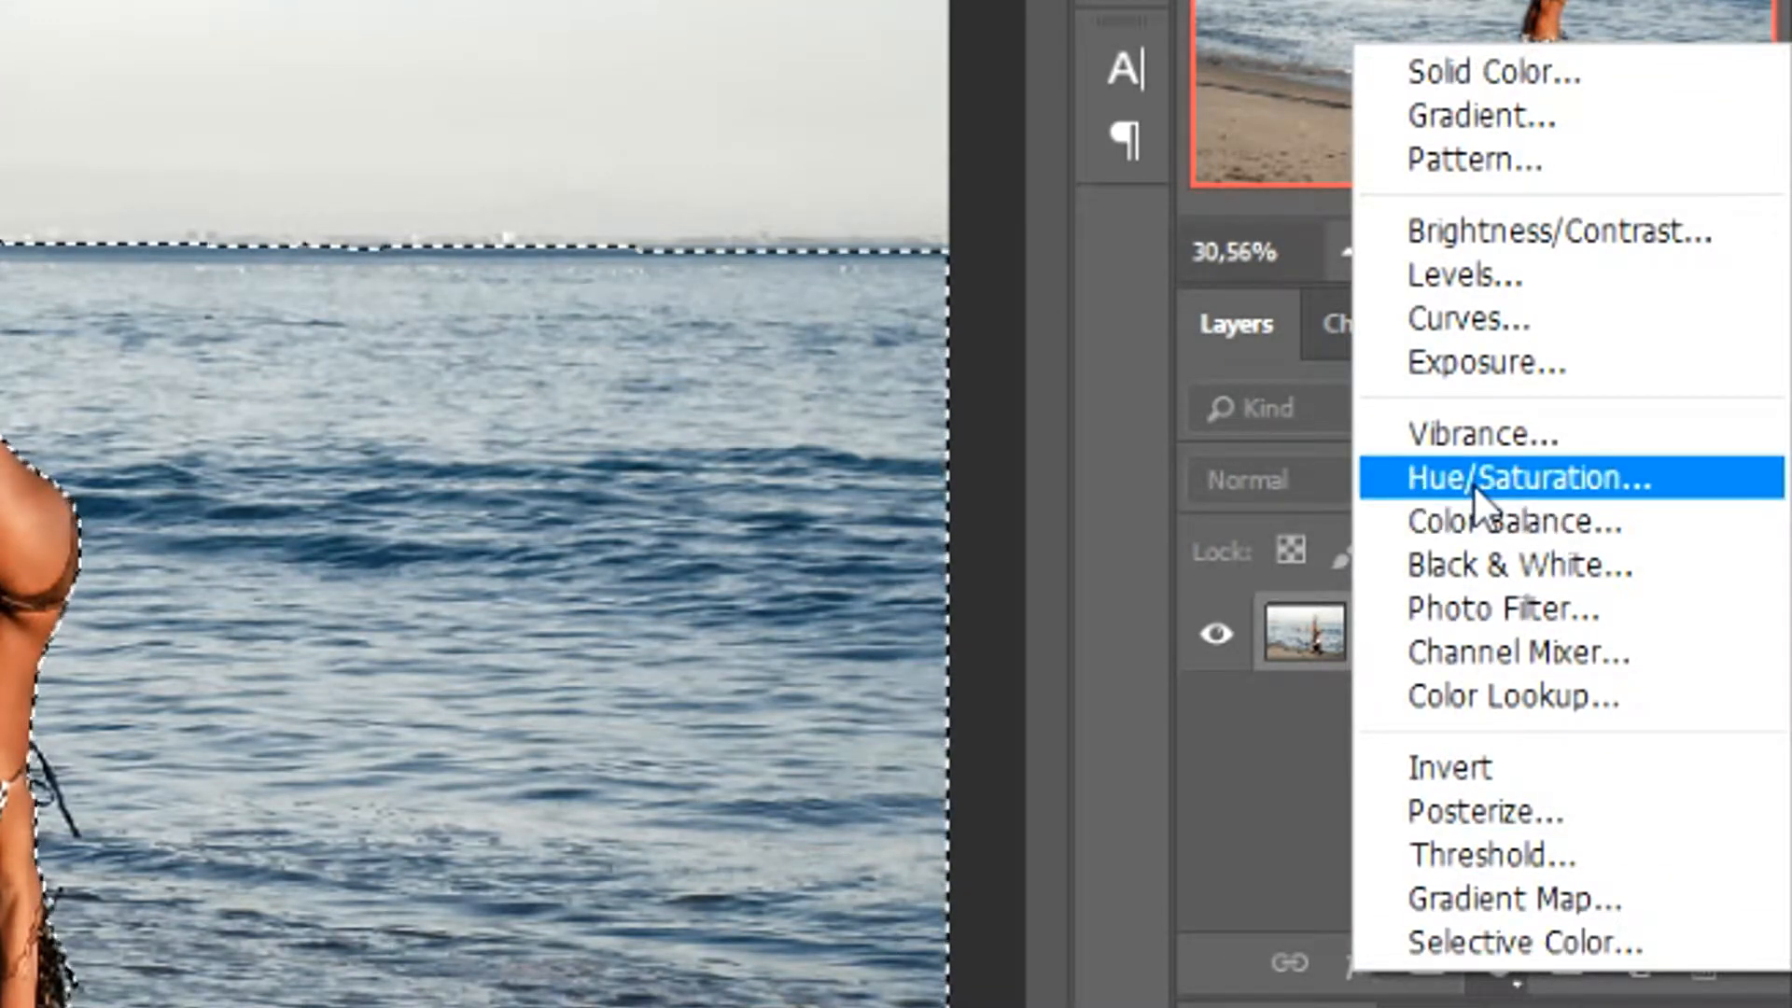
pyautogui.click(1473, 483)
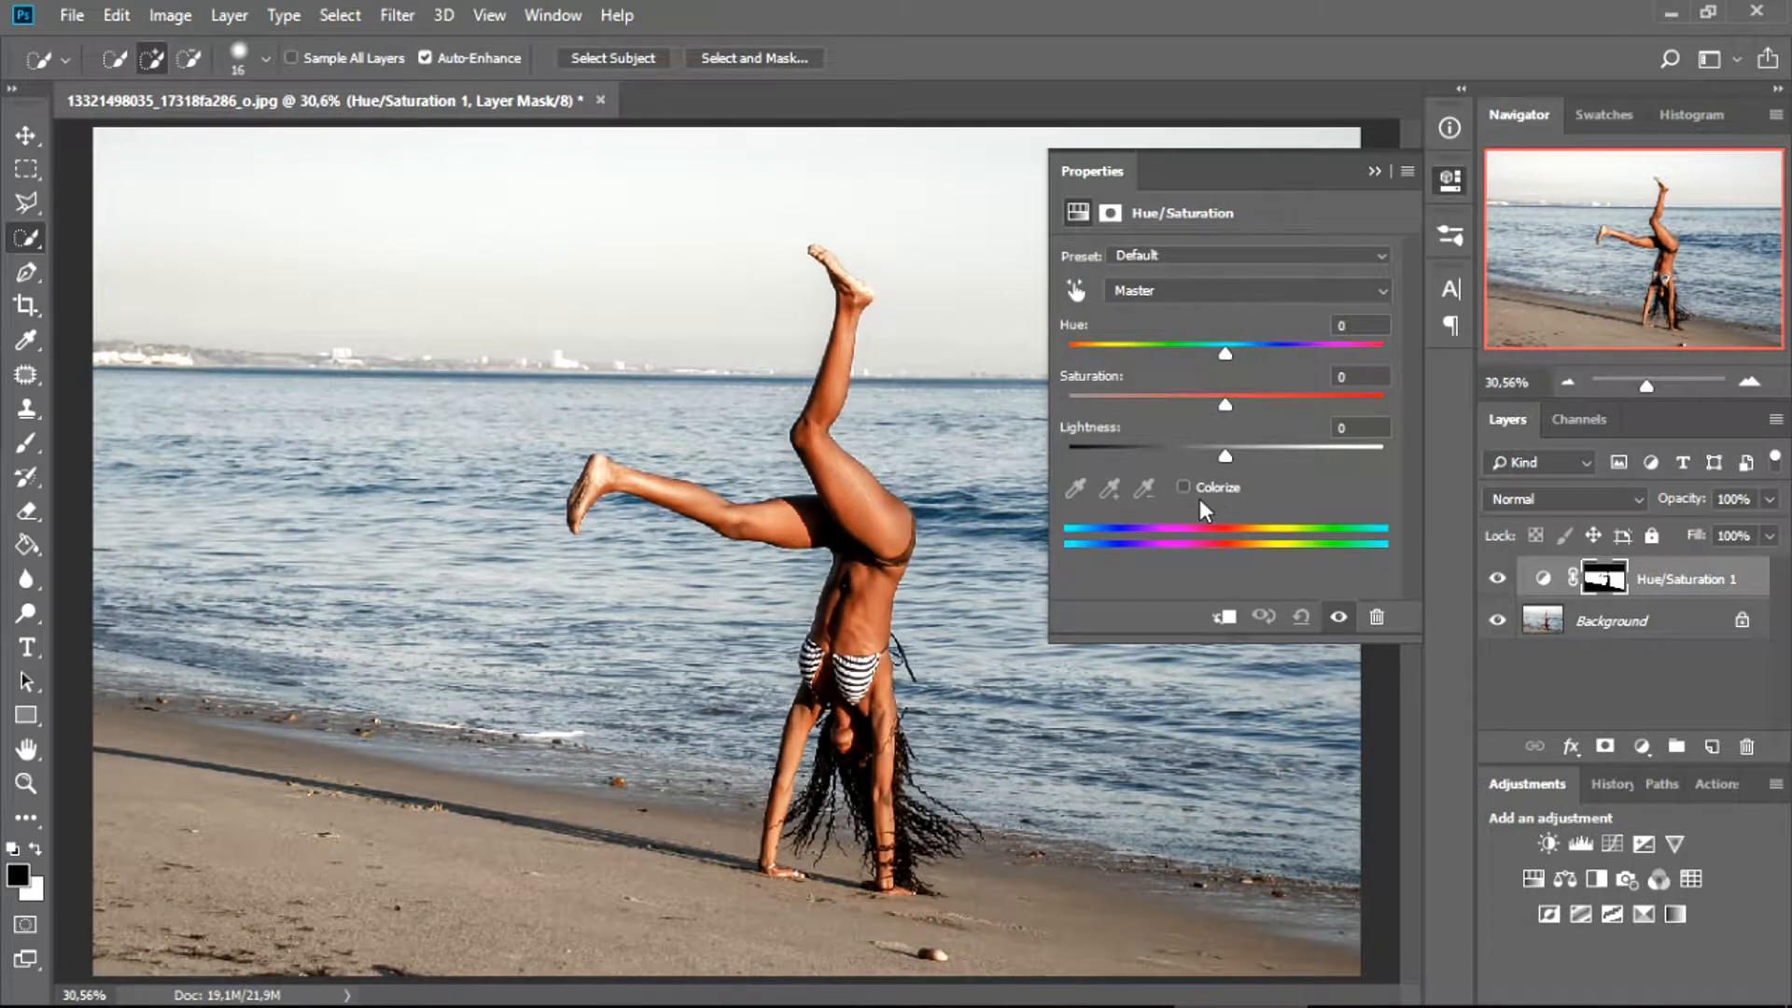
pyautogui.click(1185, 488)
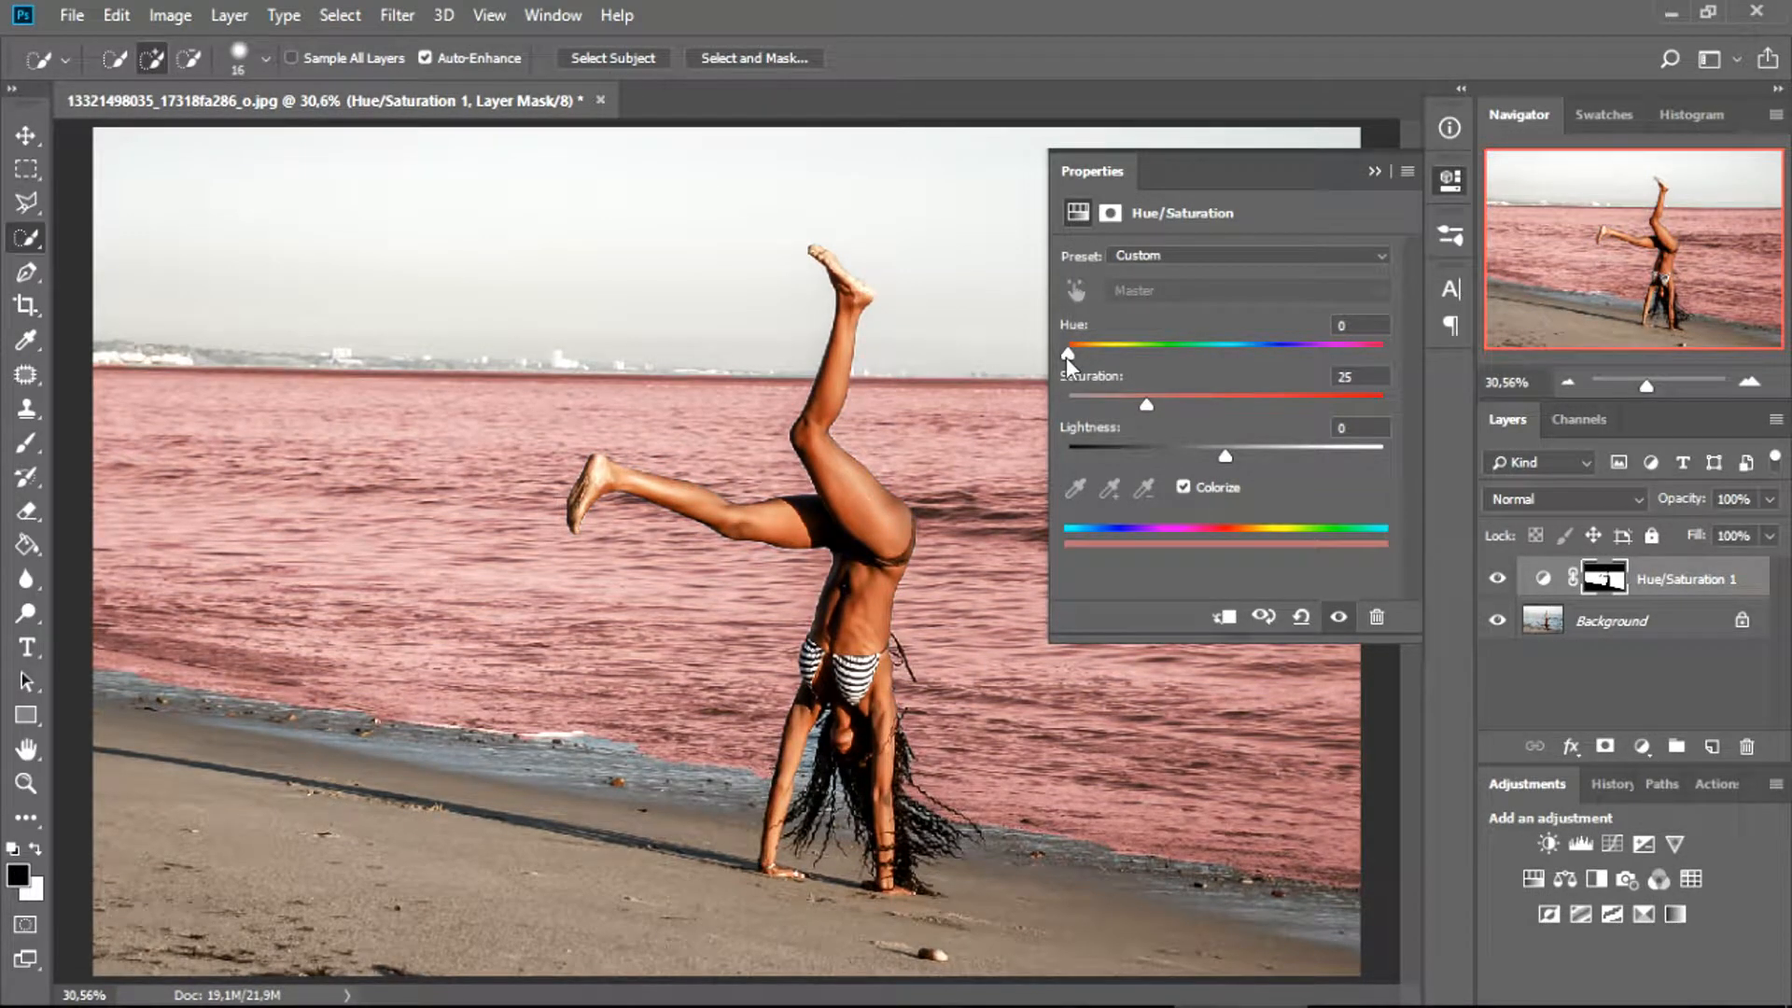
# Step: Shift the adjustment's Hue to a turquoise of about 186 and close its settings
pyautogui.moveTo(1065, 355); pyautogui.dragTo(1222, 353)
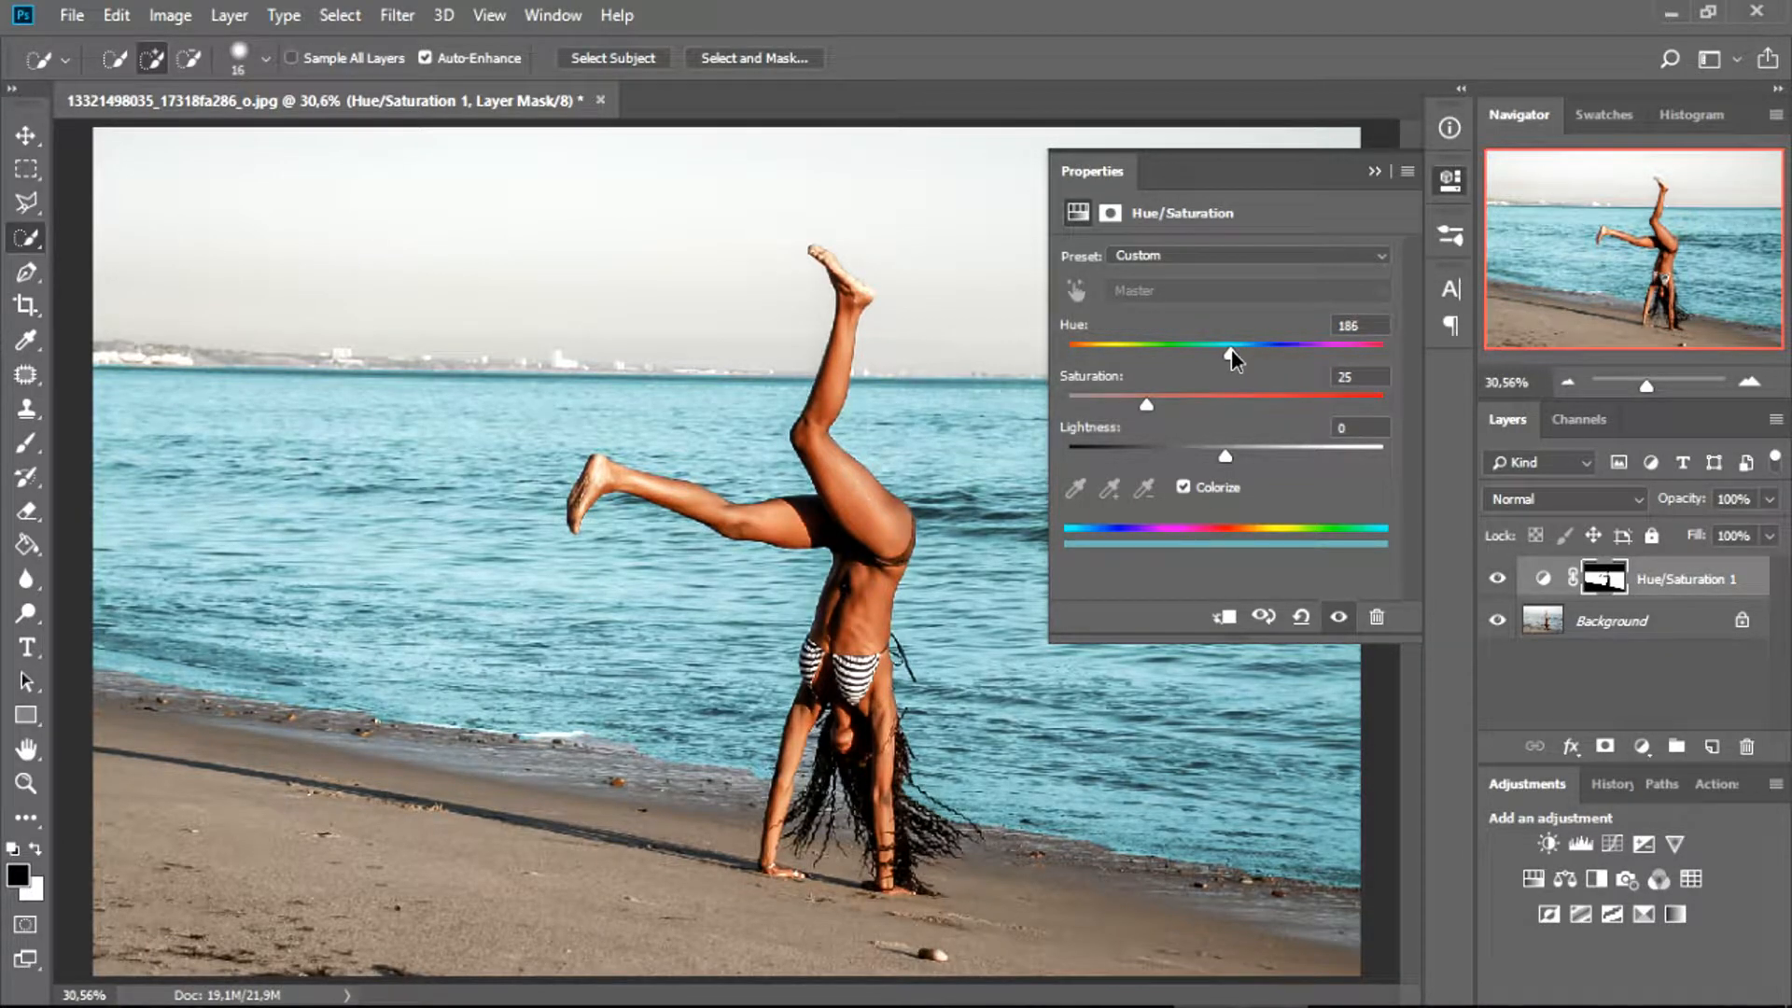
pyautogui.moveTo(1232, 357); pyautogui.dragTo(1237, 359)
pyautogui.moveTo(1239, 349); pyautogui.dragTo(1234, 349)
pyautogui.click(1374, 172)
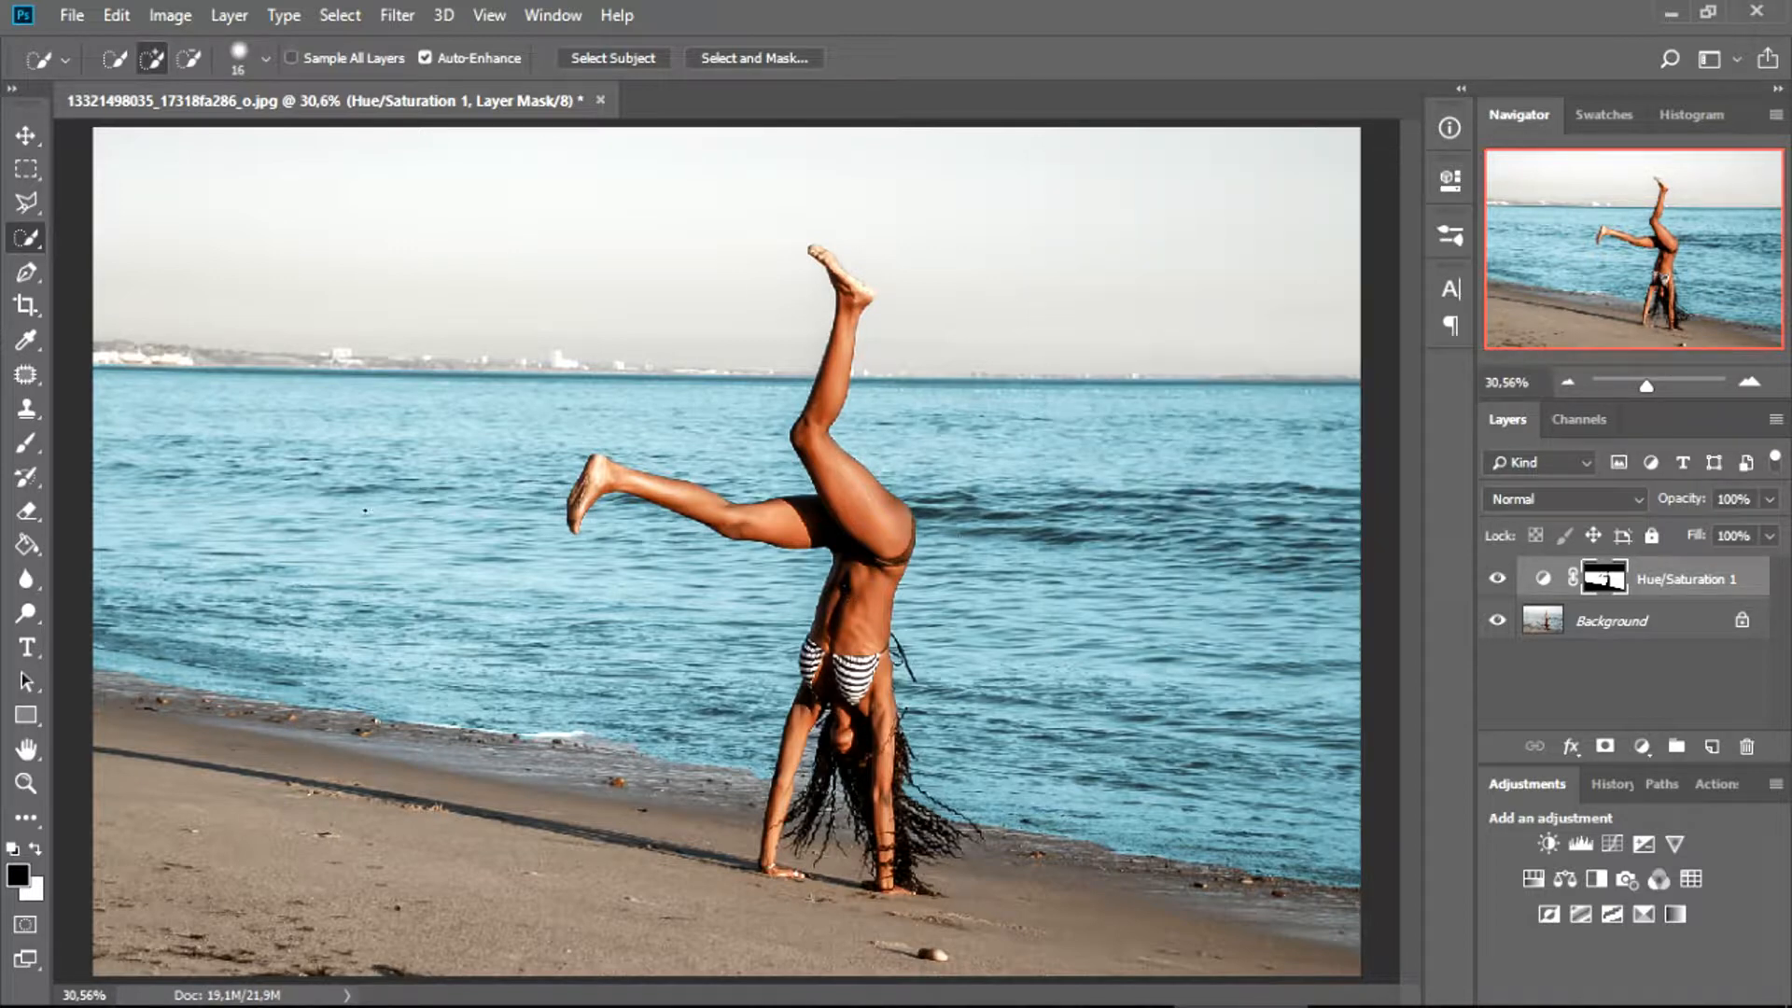
# Step: Paint black on the Hue/Saturation mask with a 28 px Brush to remove the tint below the white coastal buildings
pyautogui.scroll(5, 148, 385)
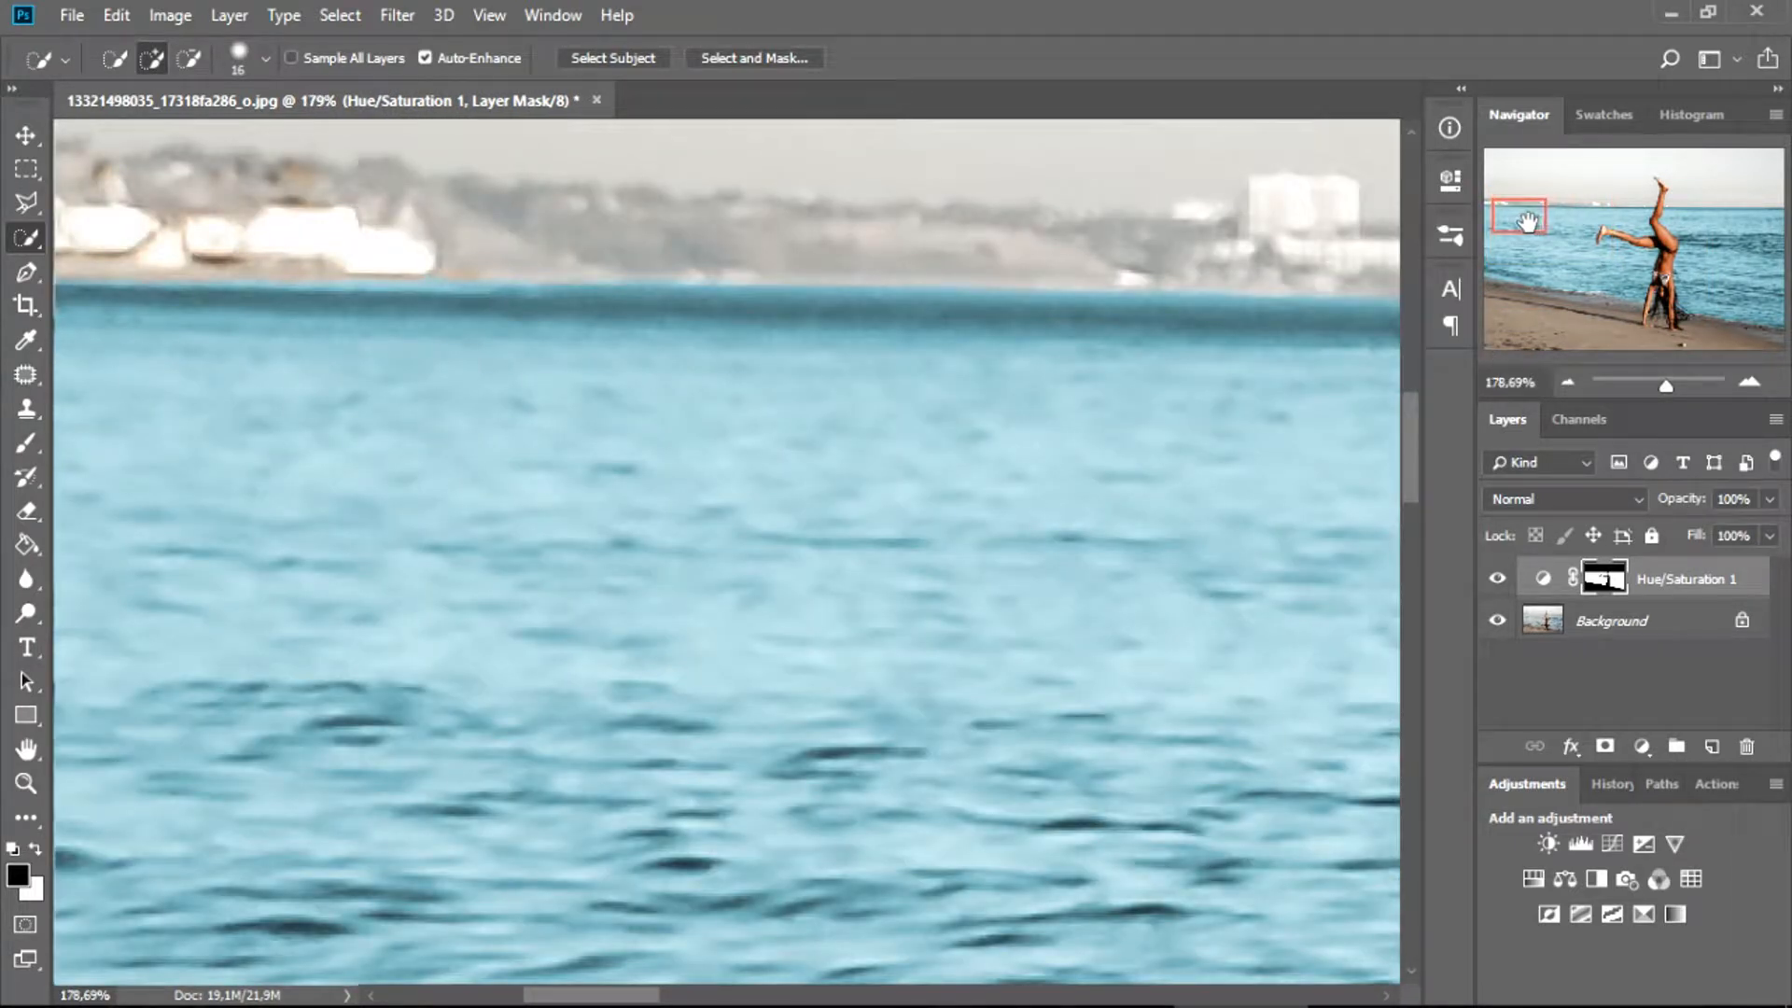
pyautogui.moveTo(1523, 225); pyautogui.dragTo(1510, 220)
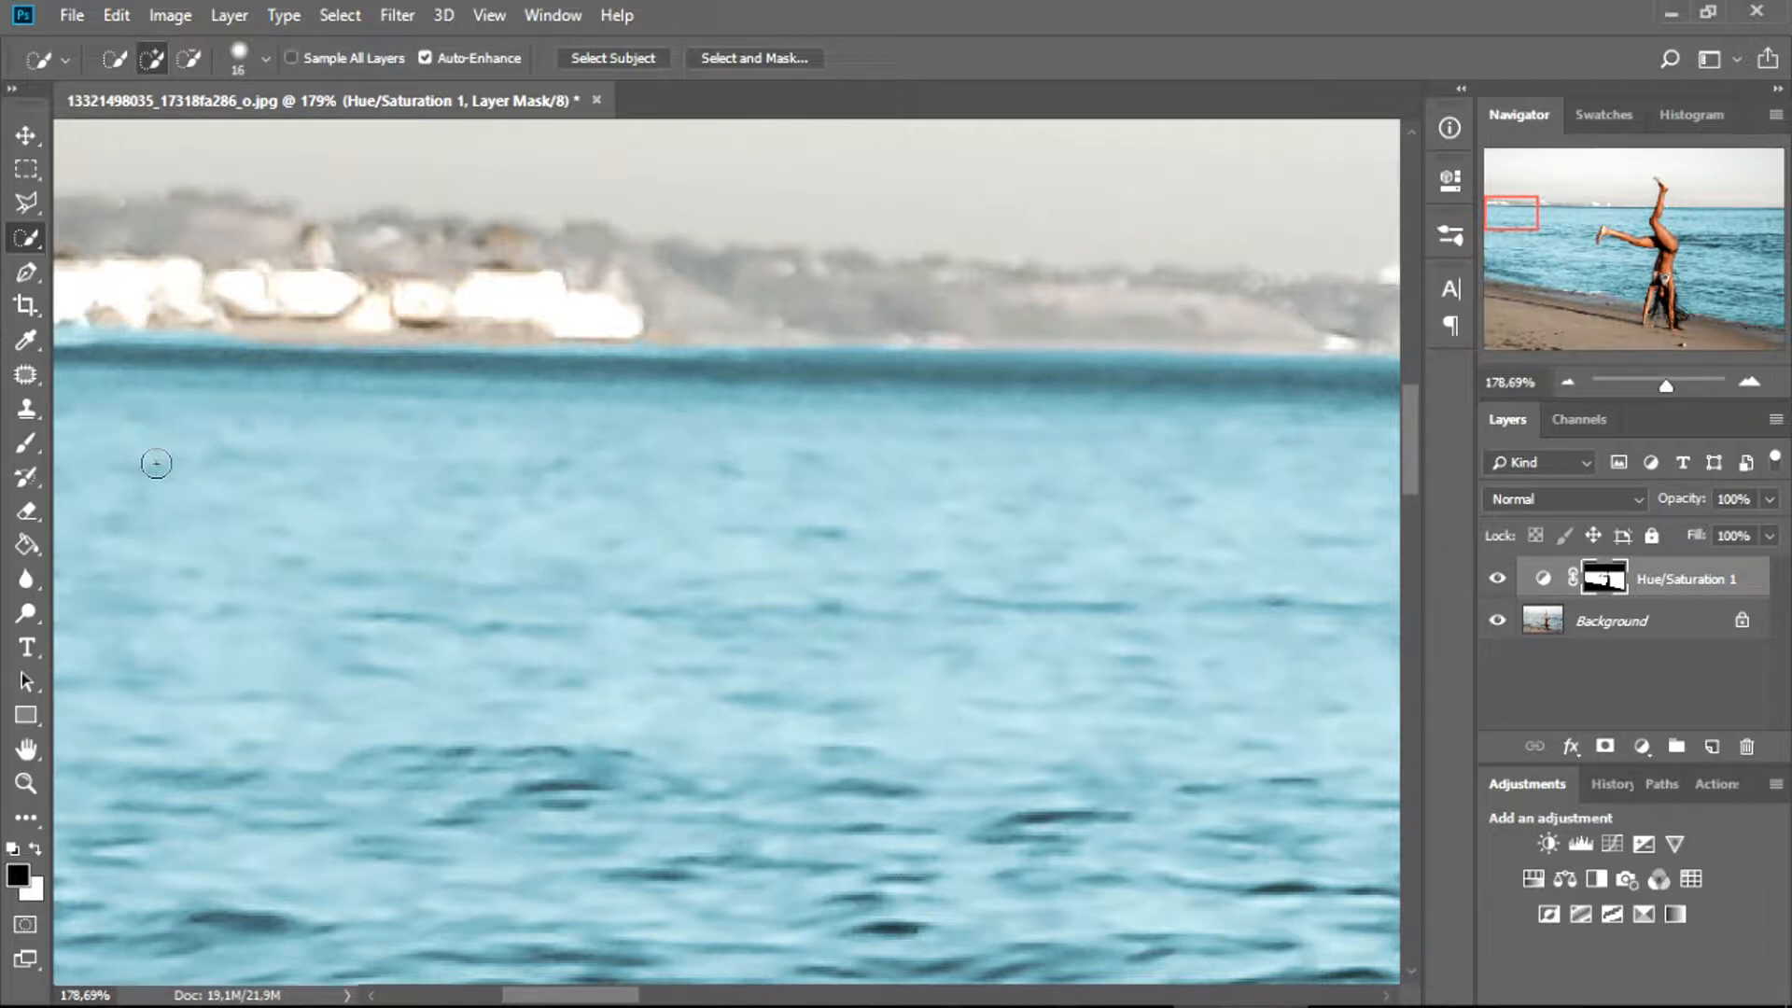
pyautogui.press('b')
pyautogui.rightClick(28, 446)
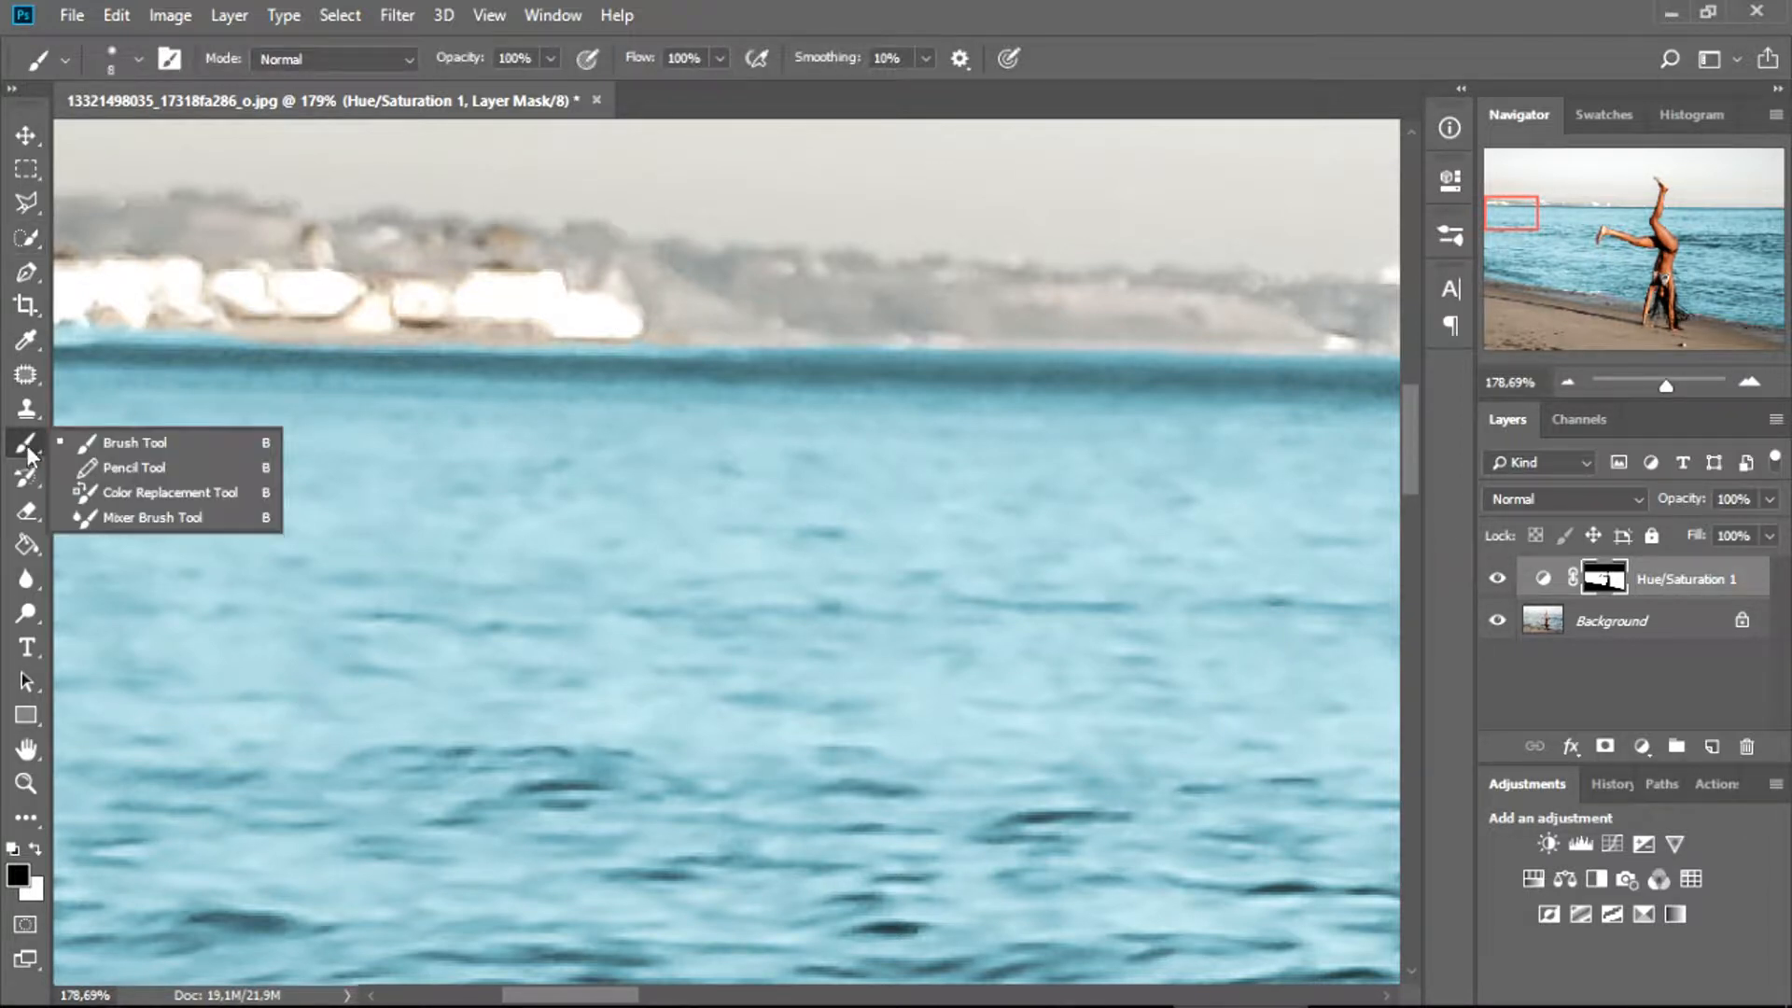
pyautogui.click(114, 441)
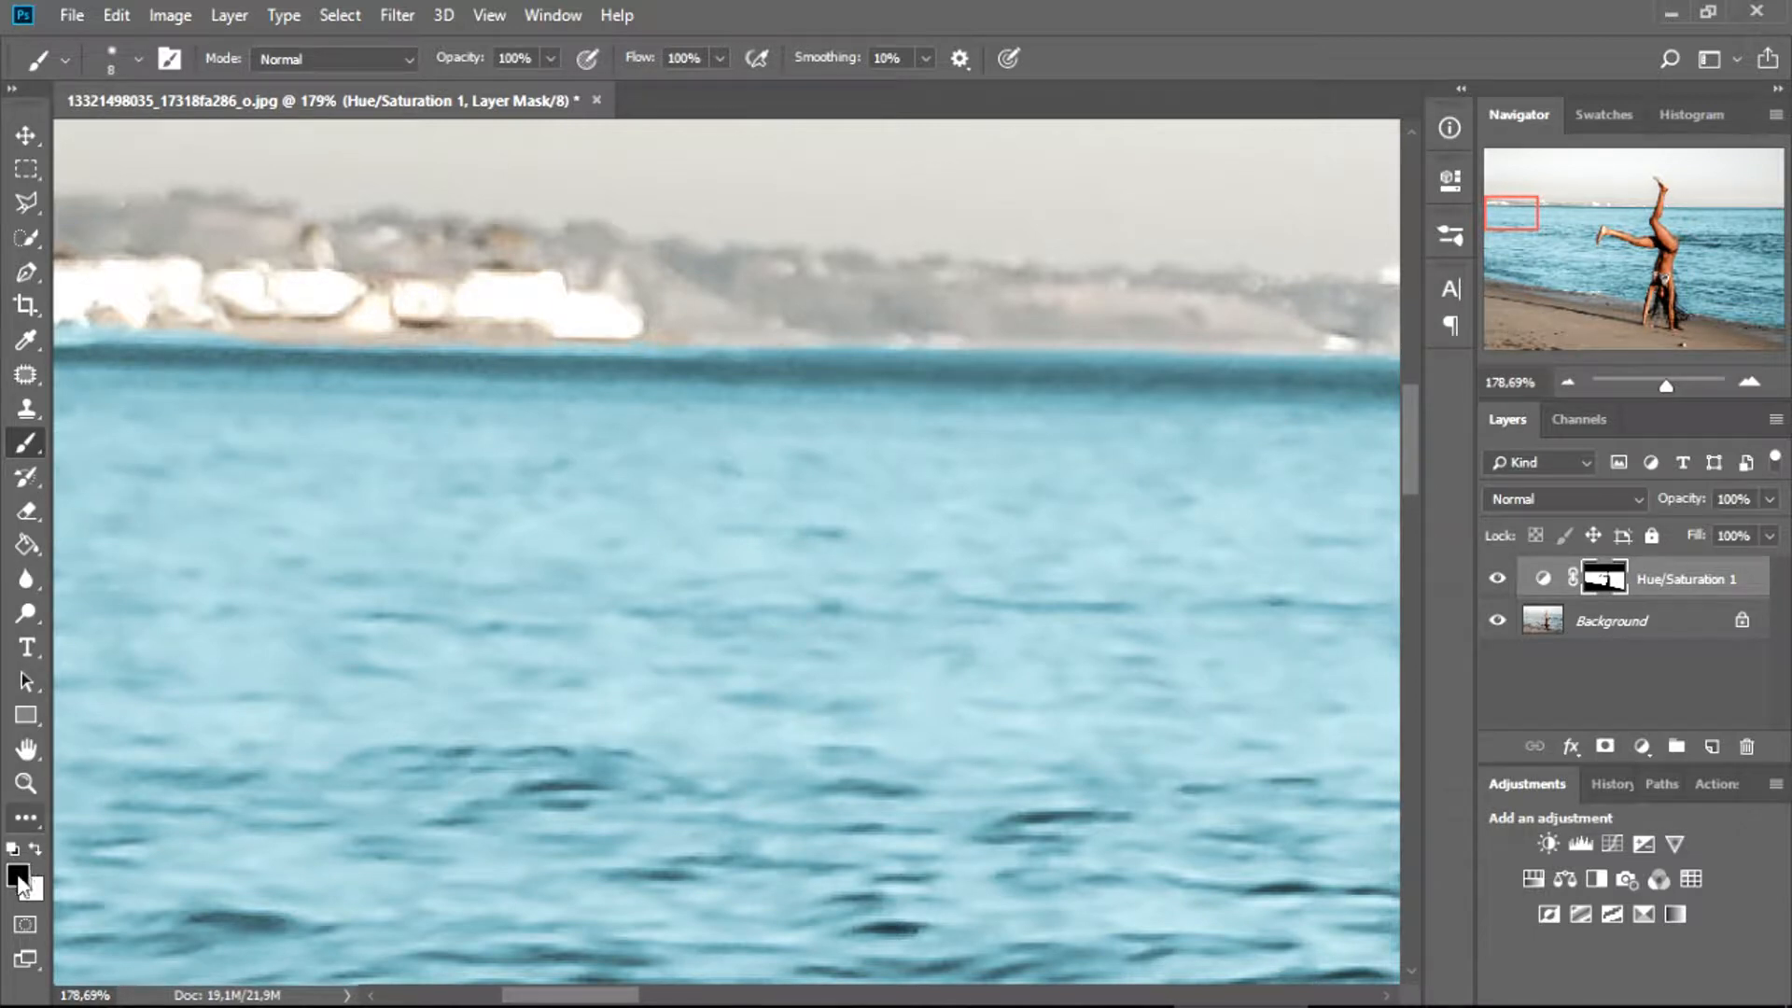
pyautogui.click(37, 848)
pyautogui.moveTo(271, 303)
pyautogui.mouseDown()
pyautogui.moveTo(310, 319)
pyautogui.moveTo(67, 318)
pyautogui.mouseUp()
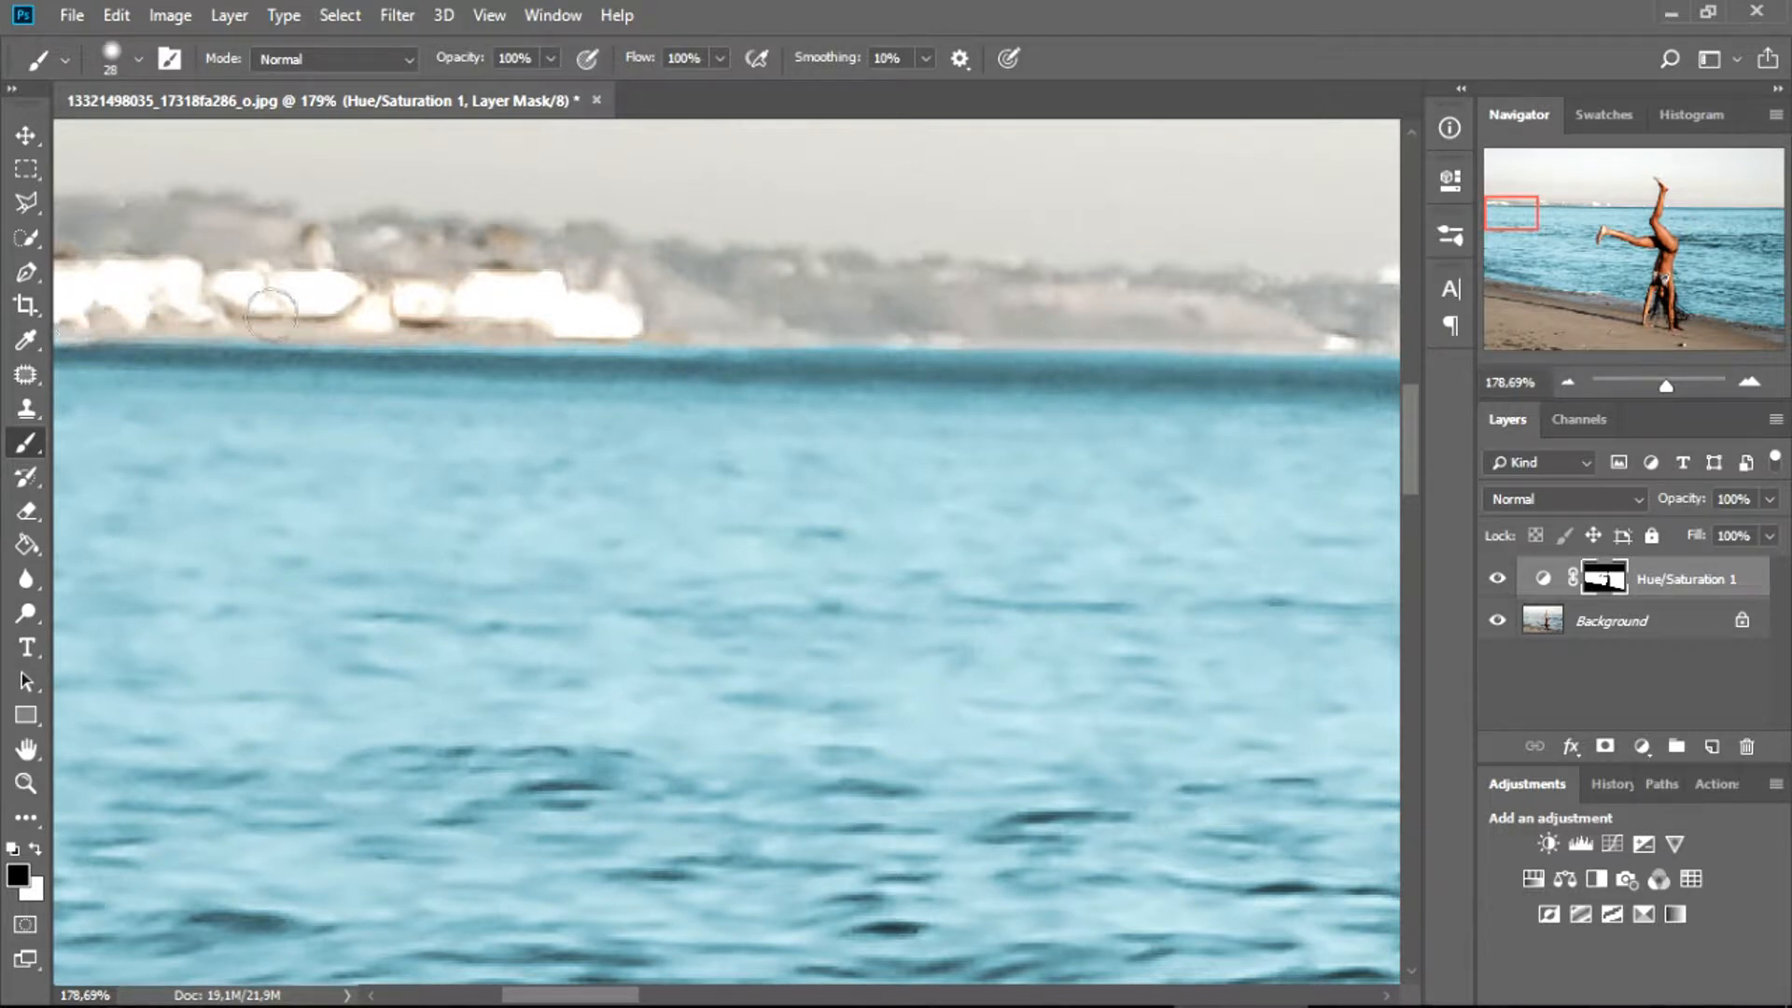
# Step: Paint the blue fringe out of the mask along the horizon between the coastal buildings and the raised leg
pyautogui.moveTo(1531, 222); pyautogui.dragTo(1610, 219)
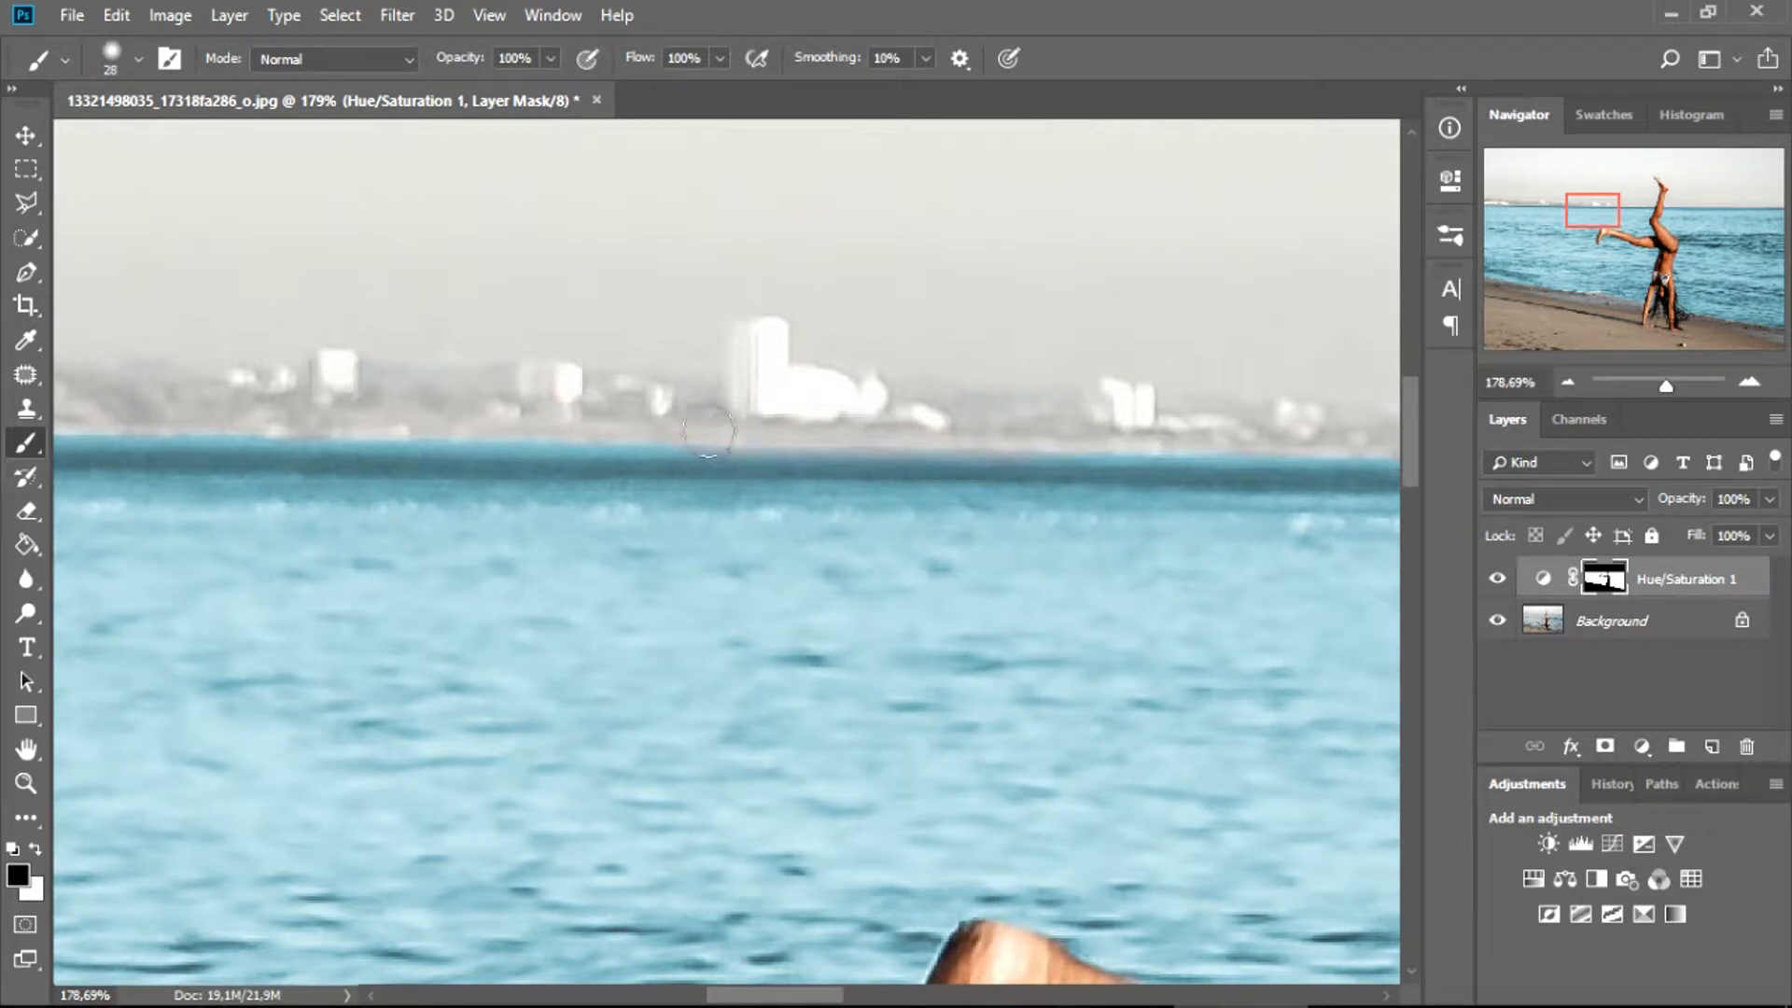
pyautogui.moveTo(1580, 212); pyautogui.dragTo(1554, 211)
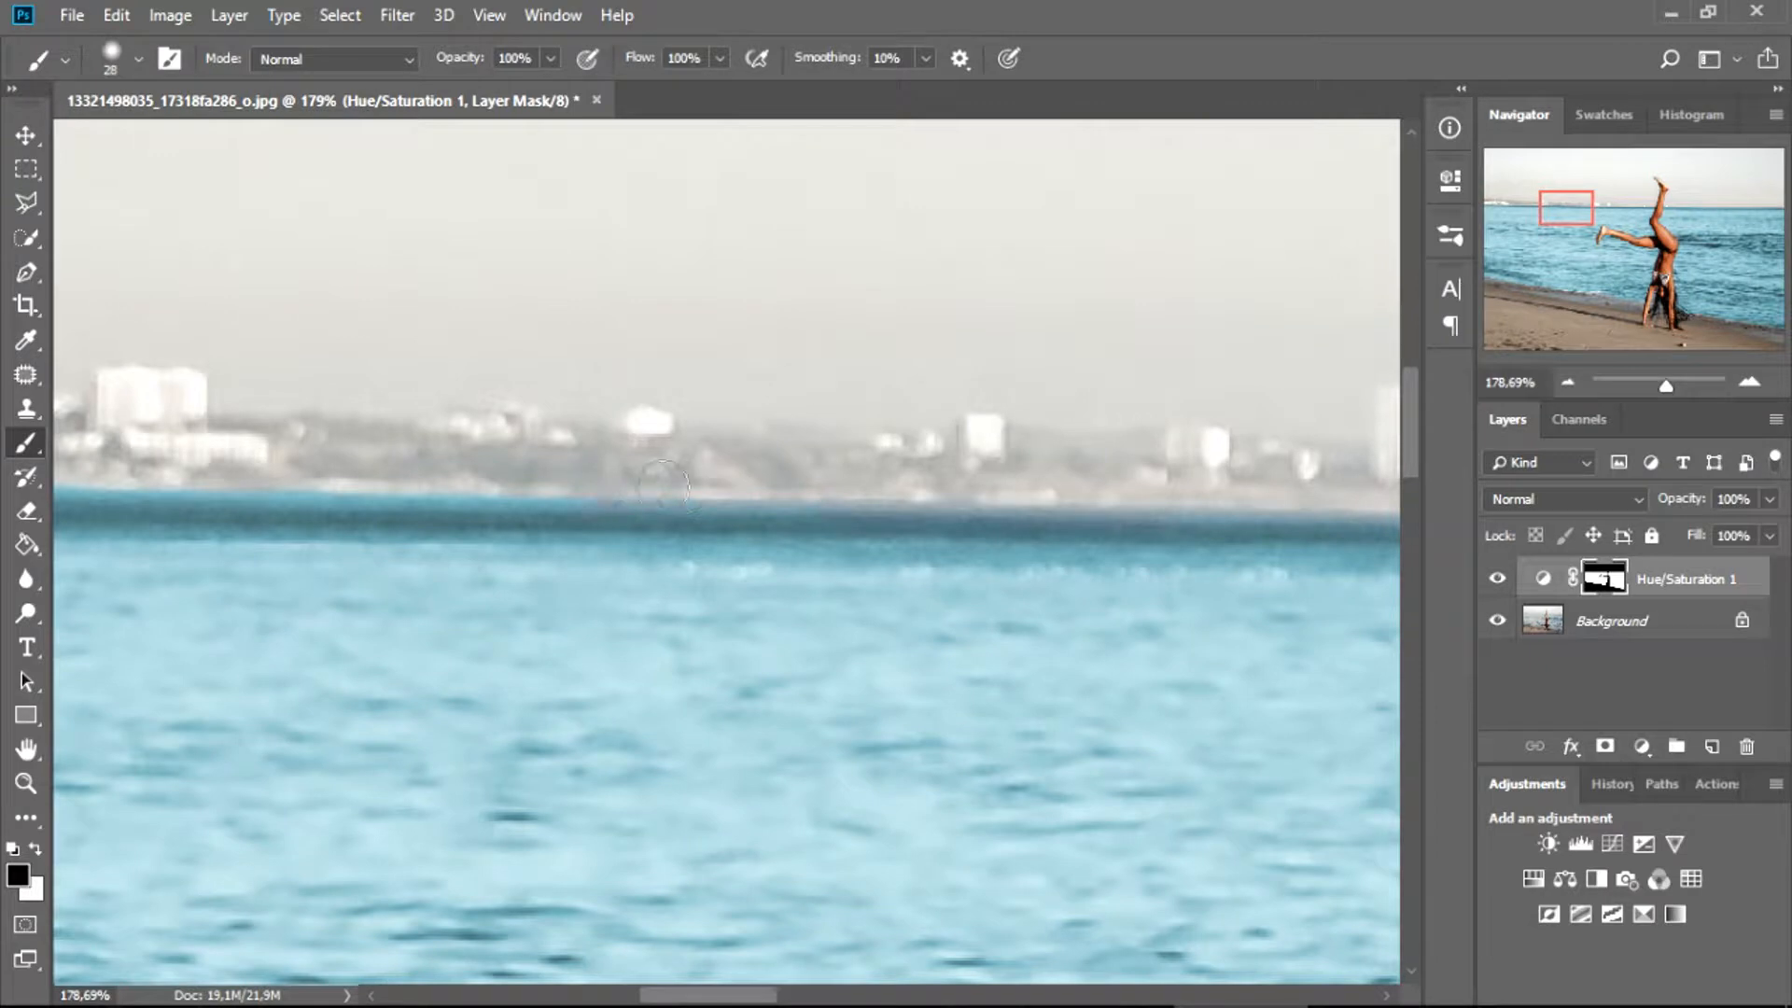
pyautogui.moveTo(1591, 223); pyautogui.dragTo(1533, 215)
pyautogui.moveTo(172, 496); pyautogui.dragTo(85, 487)
pyautogui.moveTo(1531, 218)
pyautogui.mouseDown()
pyautogui.moveTo(1511, 215)
pyautogui.moveTo(1604, 215)
pyautogui.mouseUp()
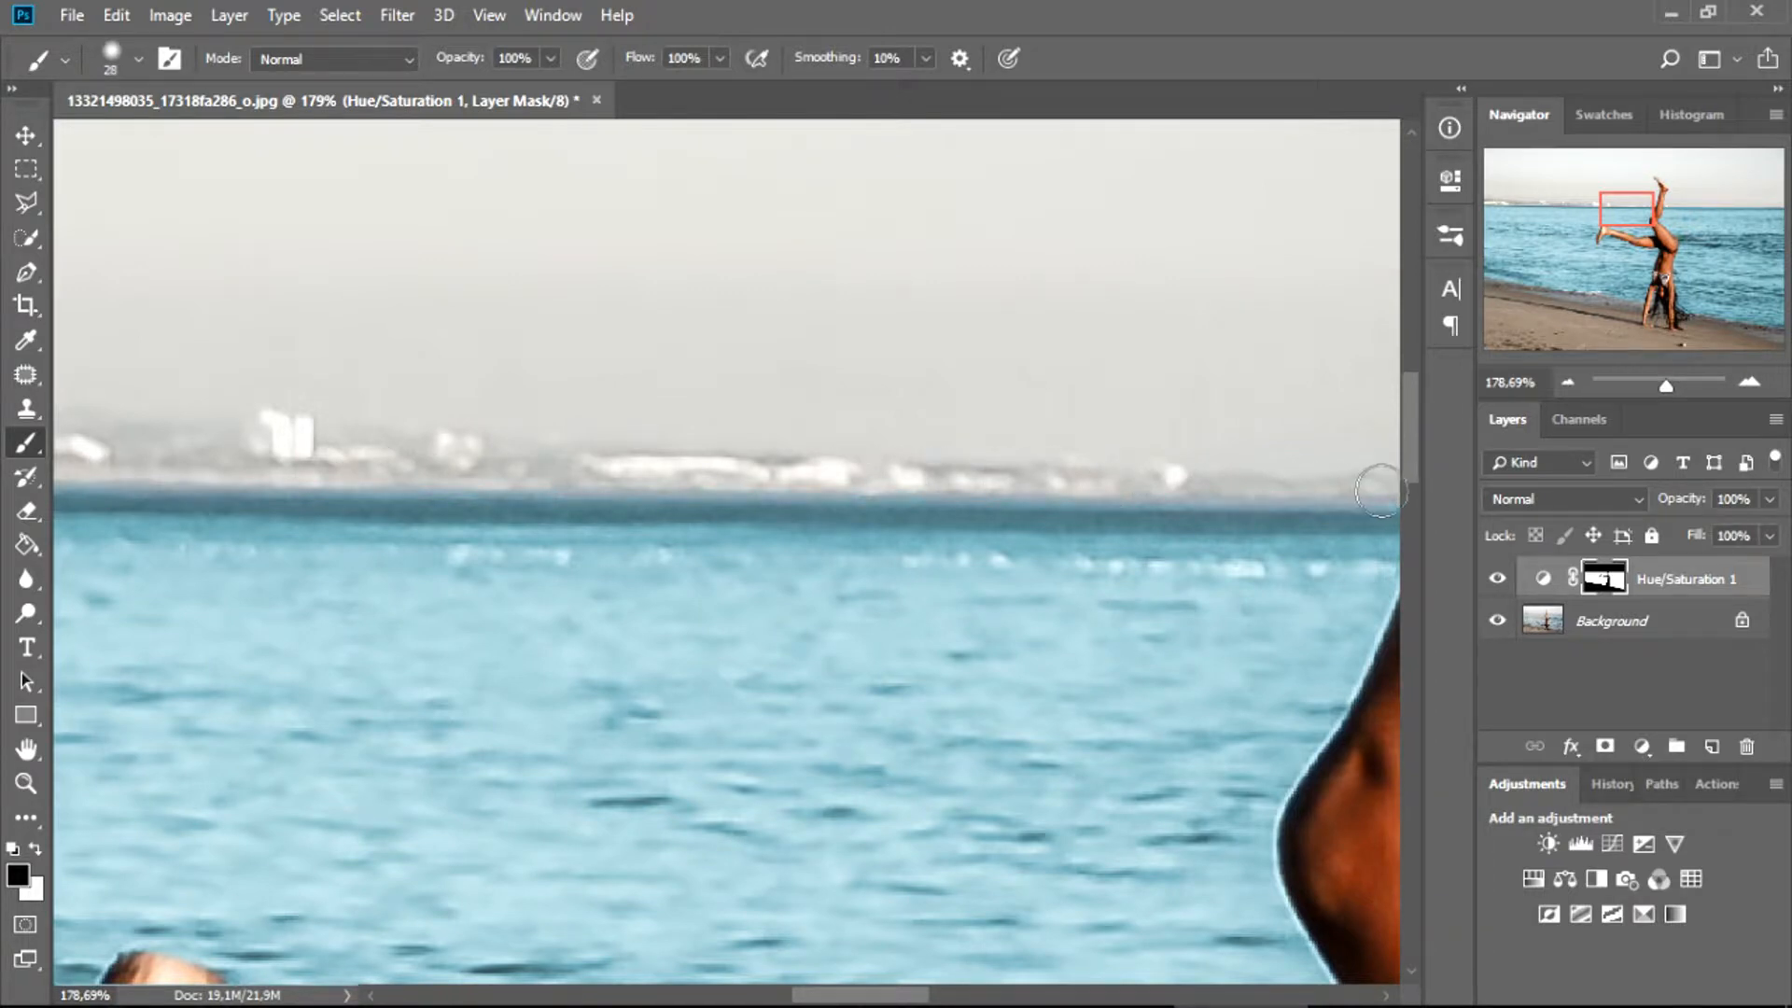
# Step: Paint the blue fringe out of the mask along the horizon from the raised leg to the photo's right edge
pyautogui.moveTo(1623, 216)
pyautogui.mouseDown()
pyautogui.moveTo(1603, 213)
pyautogui.moveTo(1645, 215)
pyautogui.mouseUp()
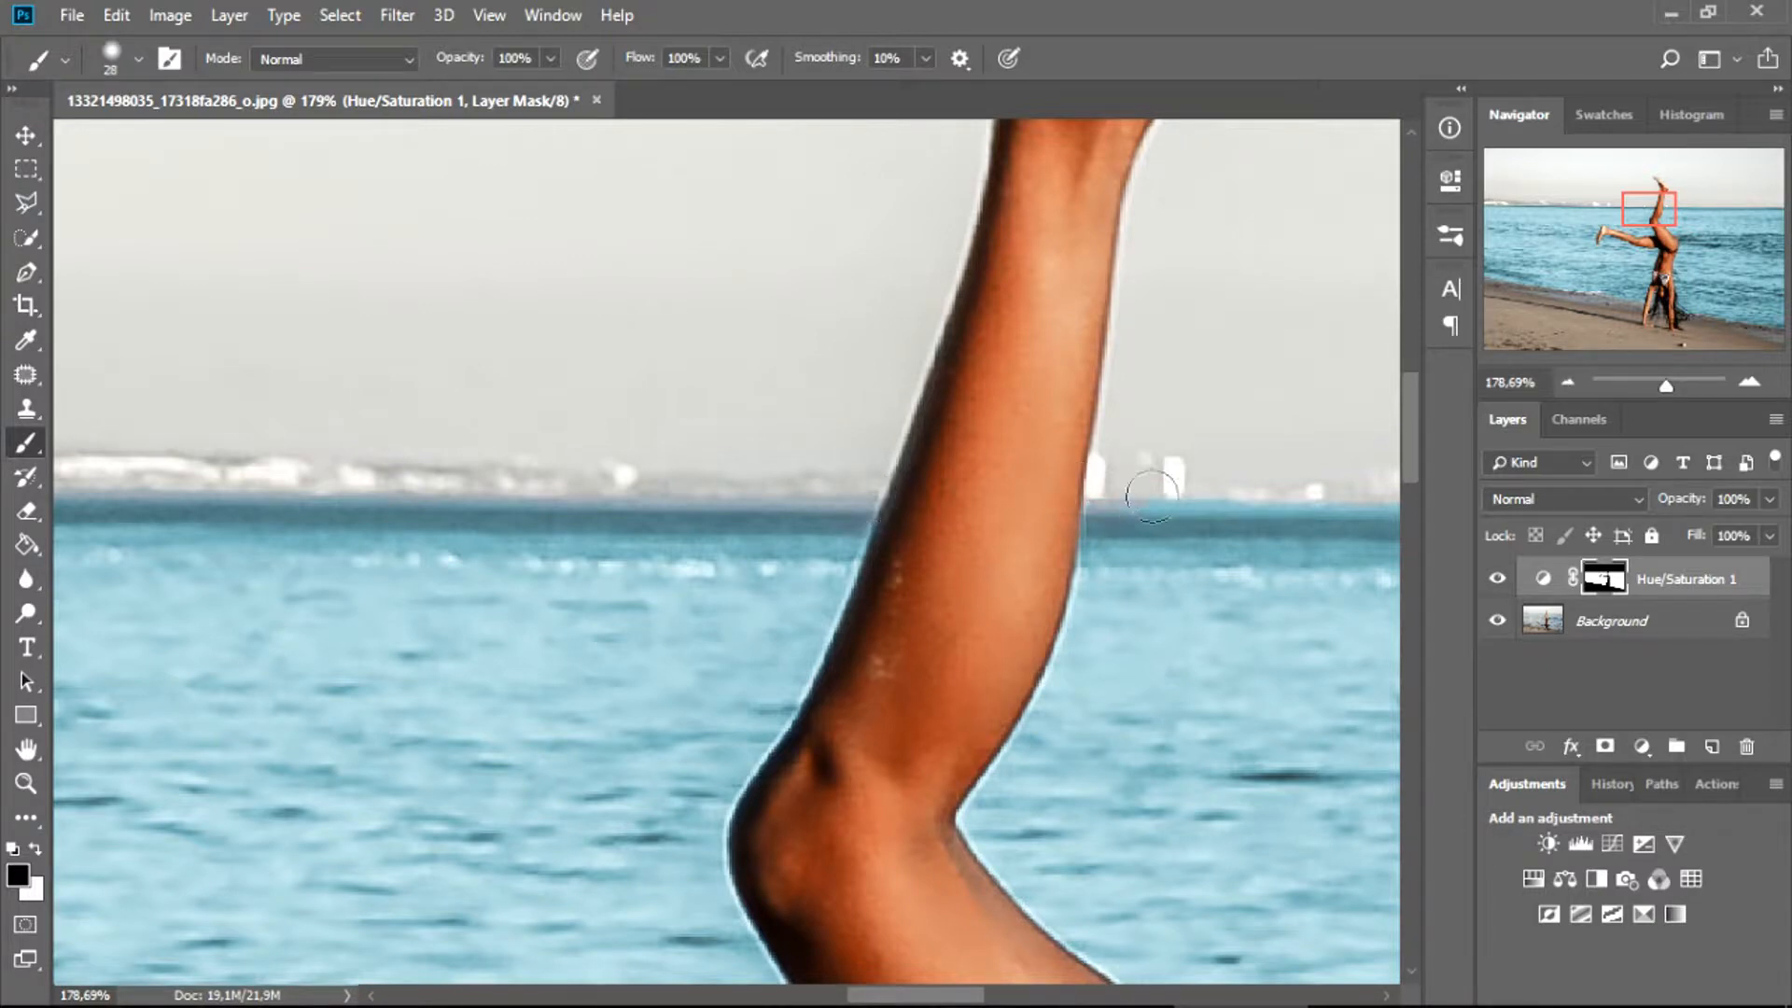
pyautogui.moveTo(1650, 210); pyautogui.dragTo(1680, 217)
pyautogui.moveTo(660, 315); pyautogui.dragTo(1010, 312)
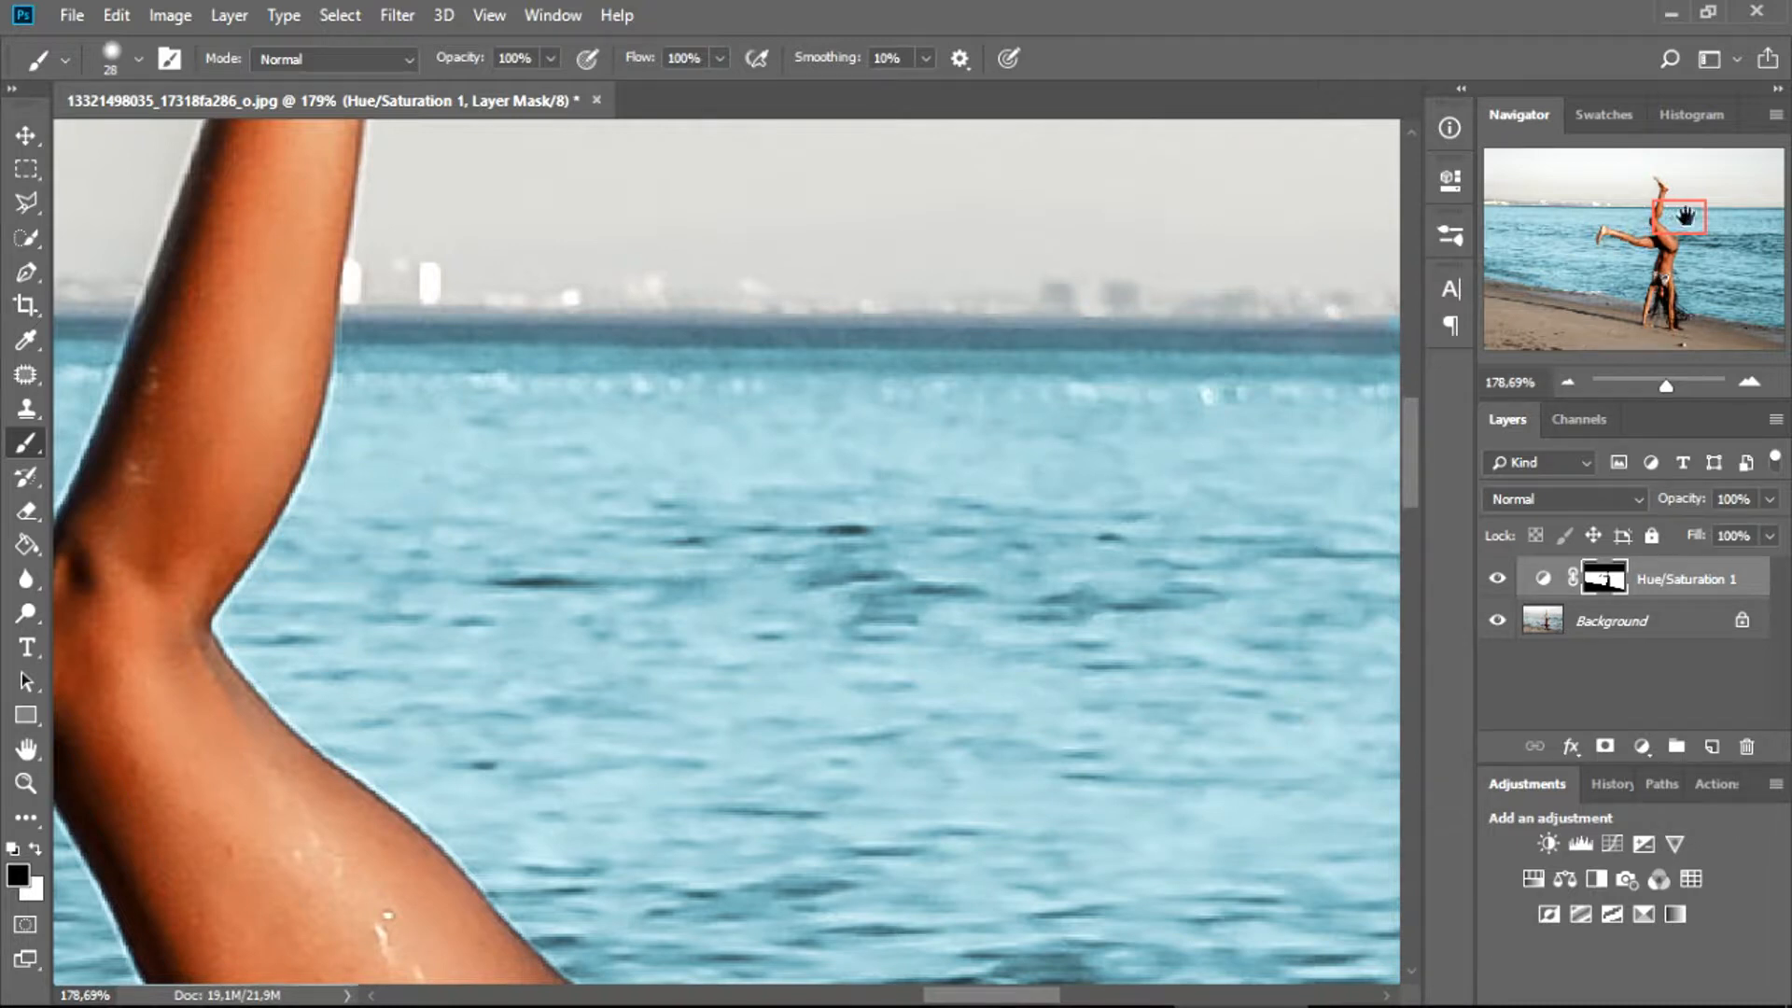
pyautogui.moveTo(1683, 216); pyautogui.dragTo(1722, 216)
pyautogui.moveTo(839, 318); pyautogui.dragTo(1311, 326)
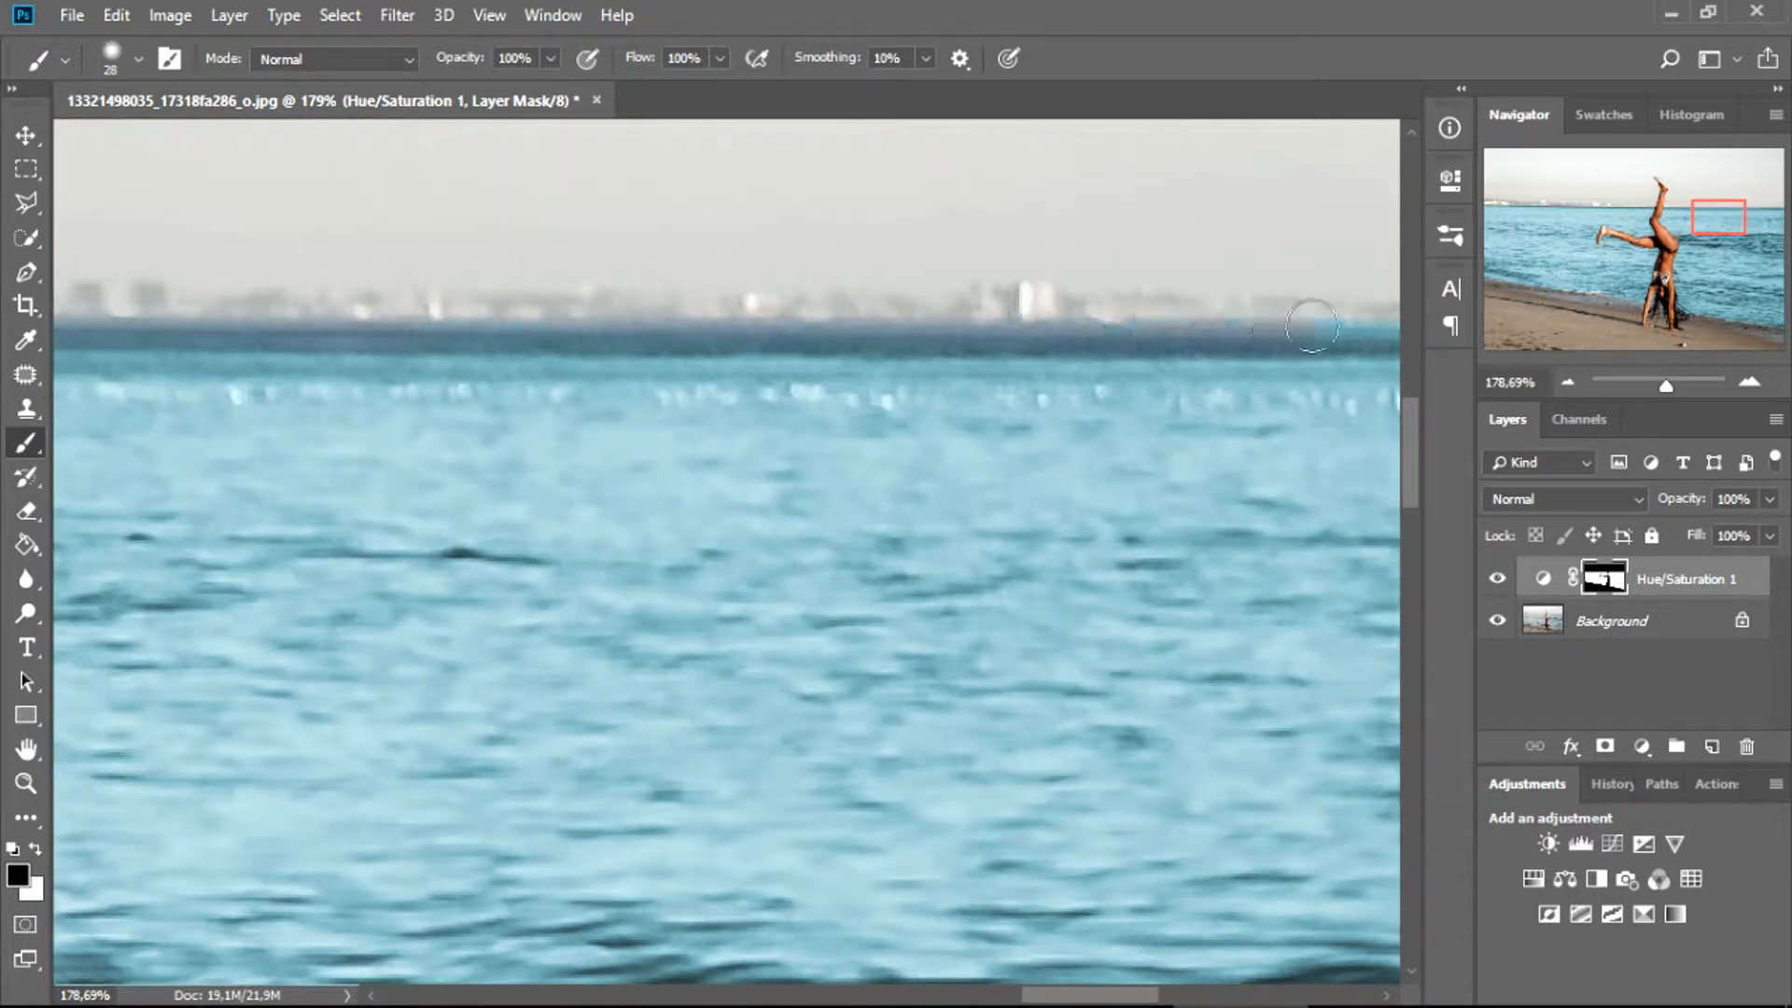
pyautogui.moveTo(1721, 217); pyautogui.dragTo(1755, 217)
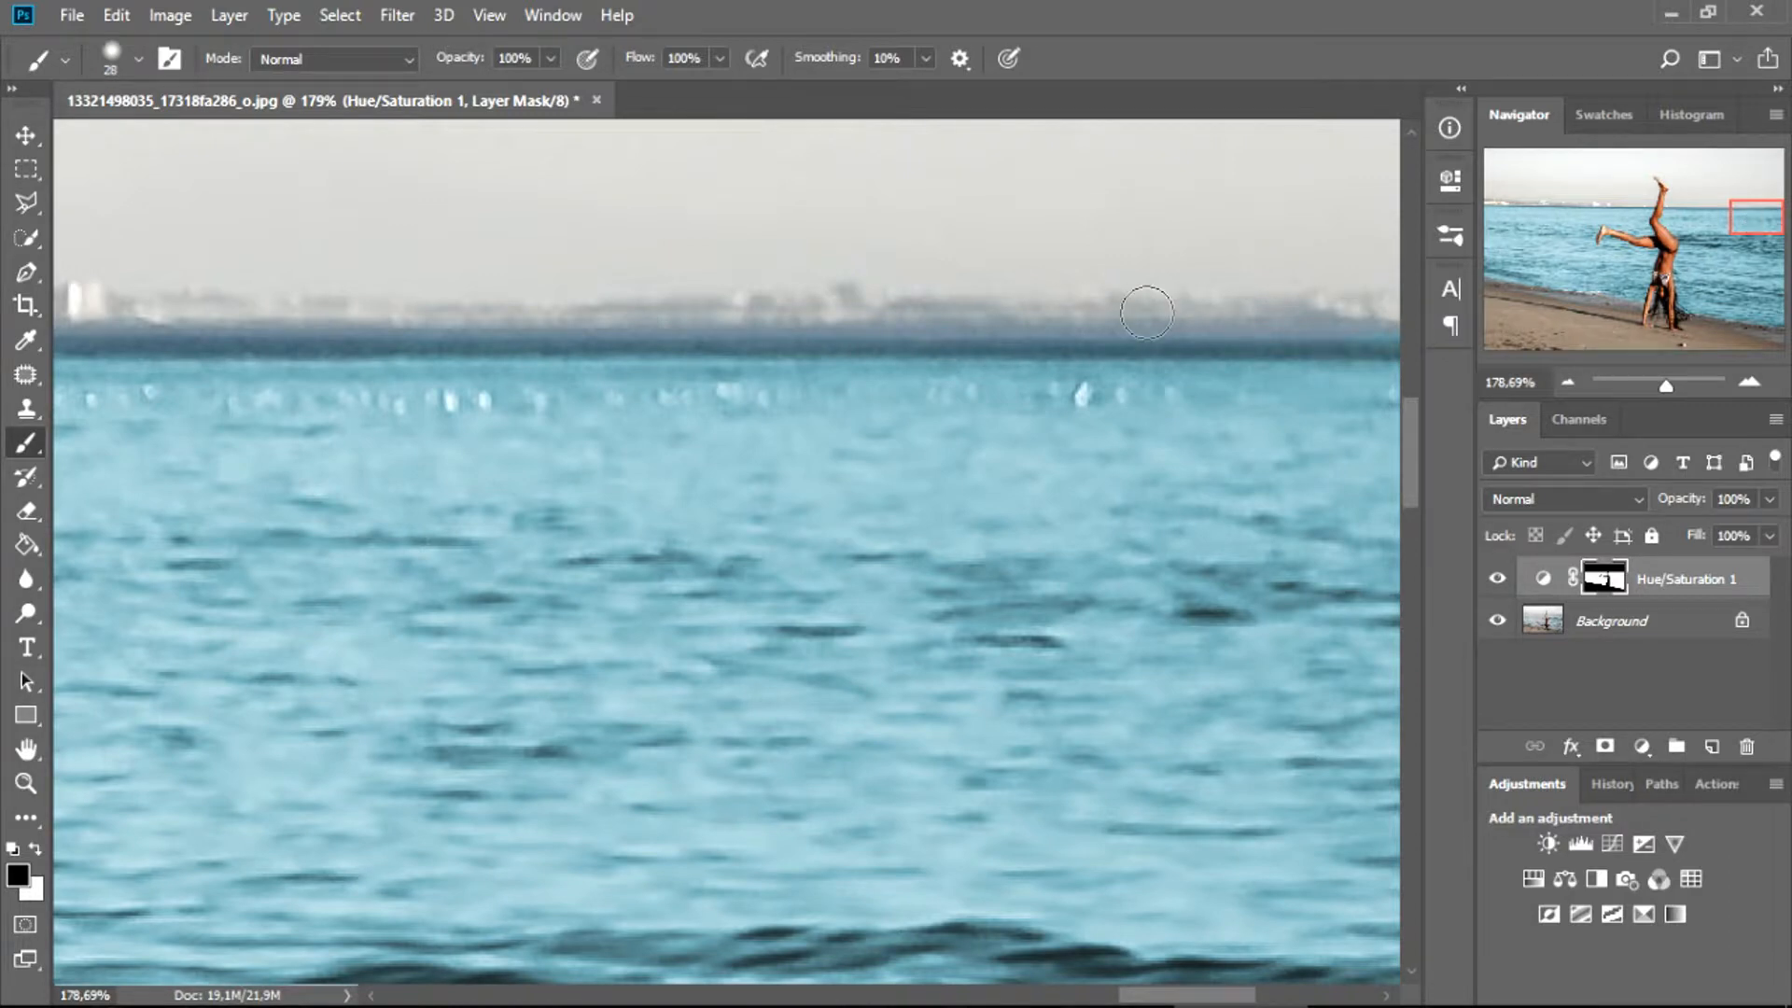
# Step: Paint black on the mask along the shoreline with a large soft Brush of 467 to 702 px to fade the tint toward the sand
pyautogui.scroll(-10, 772, 451)
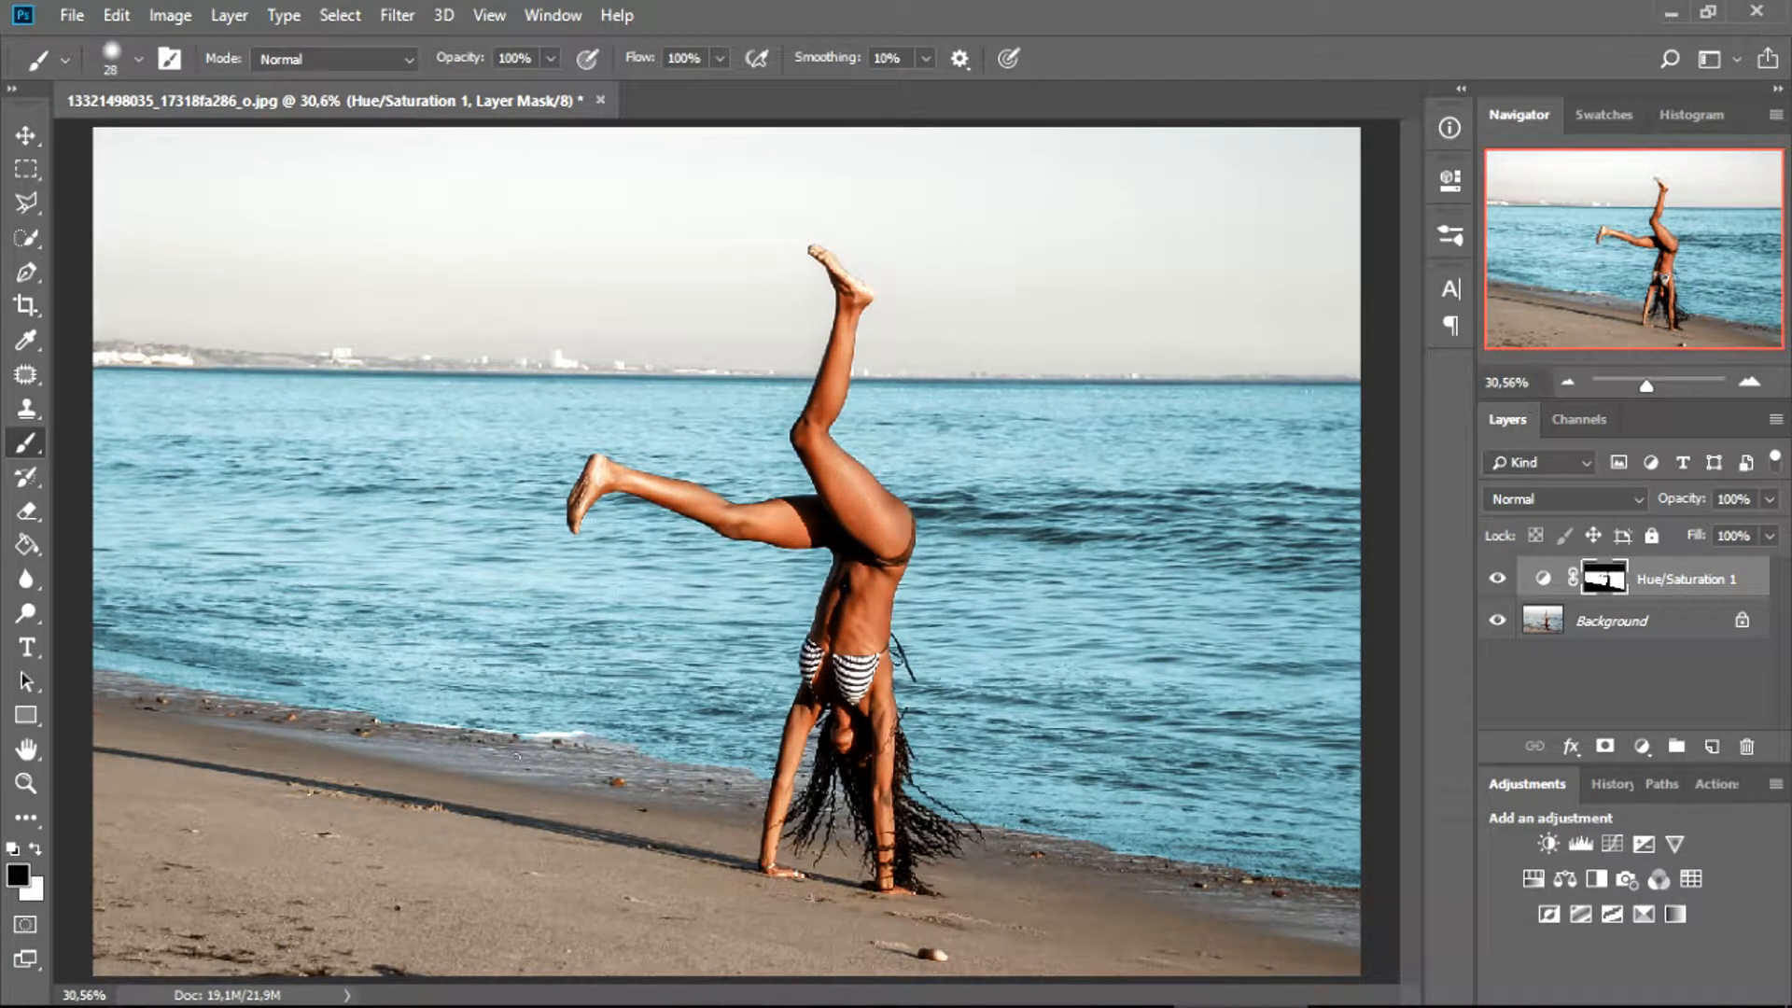
pyautogui.moveTo(330, 785)
pyautogui.mouseDown()
pyautogui.moveTo(449, 820)
pyautogui.moveTo(417, 820)
pyautogui.mouseUp()
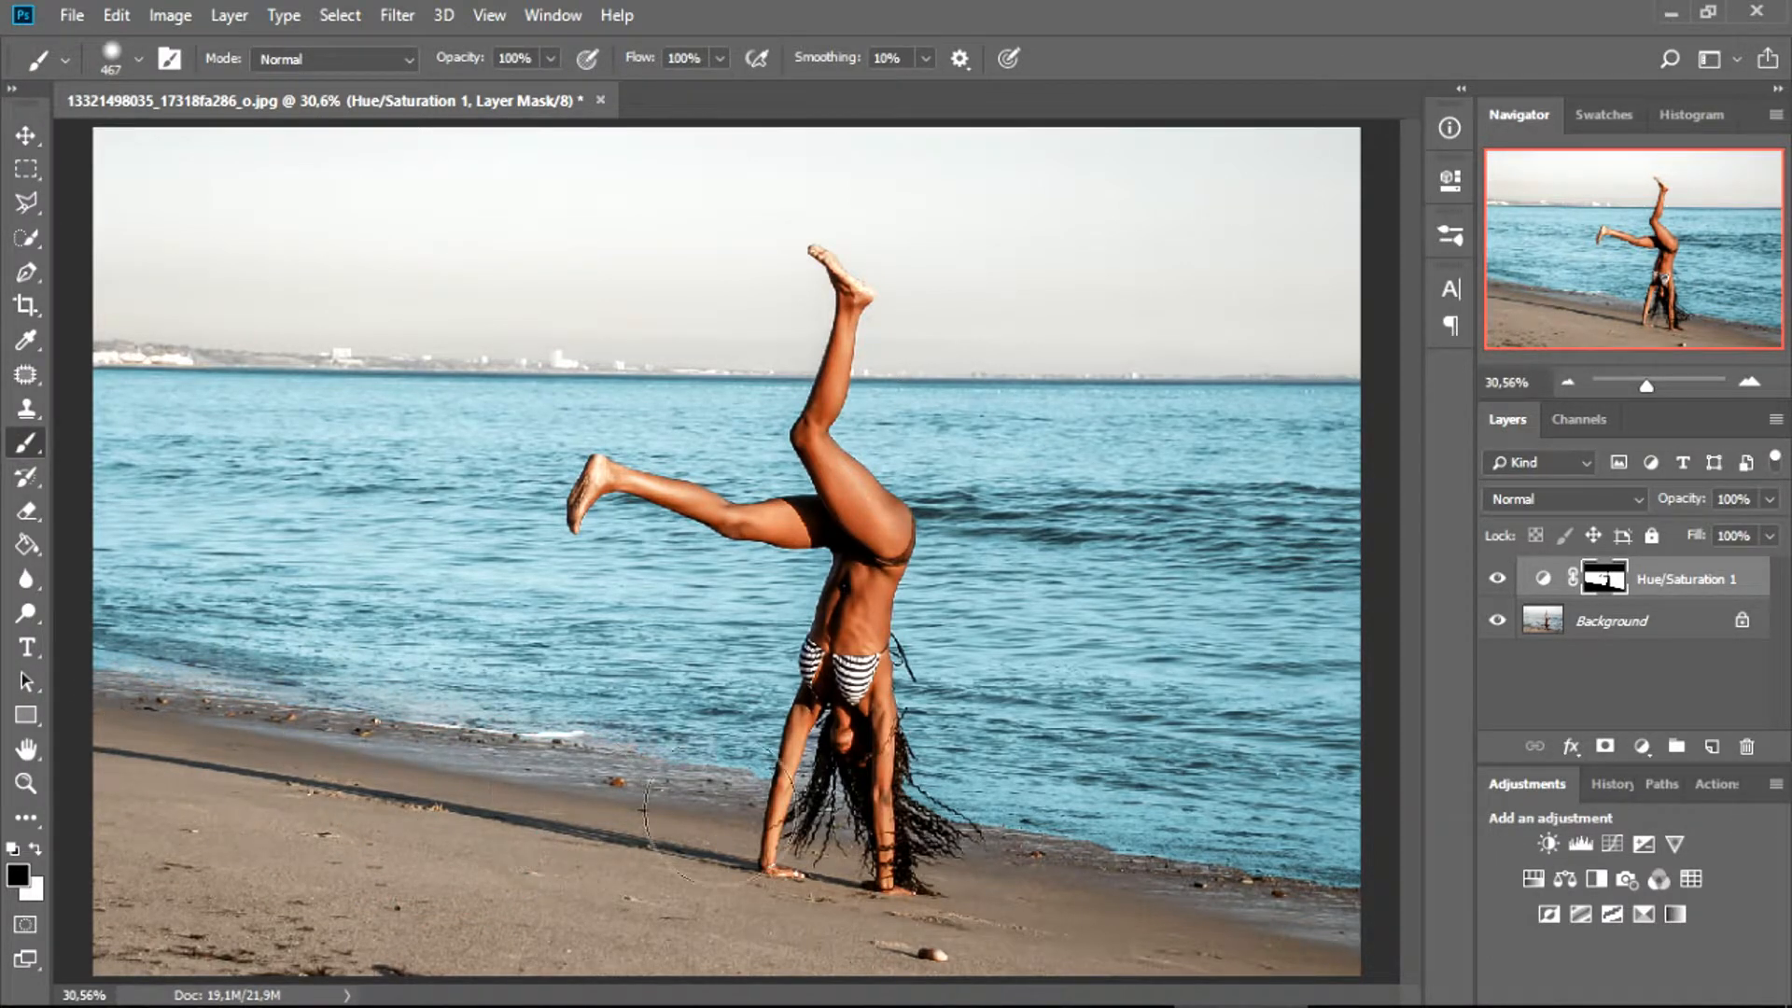
pyautogui.moveTo(876, 793); pyautogui.dragTo(923, 788)
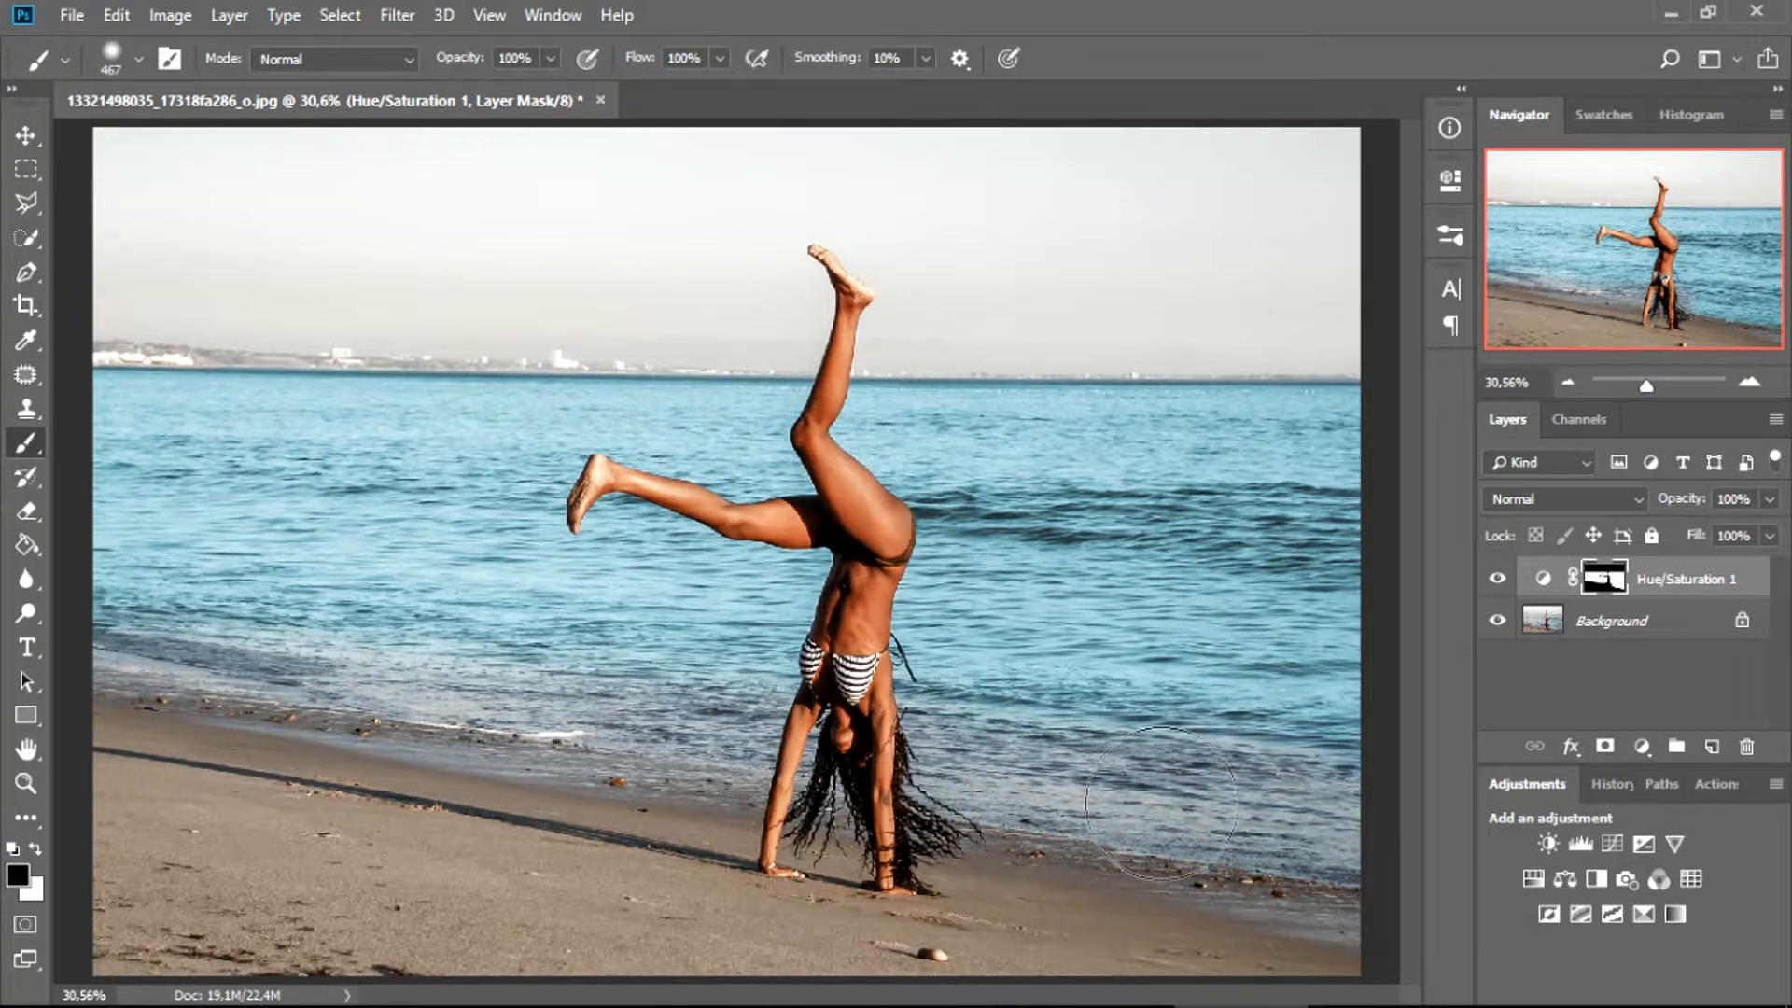
pyautogui.moveTo(634, 826)
pyautogui.mouseDown()
pyautogui.moveTo(283, 814)
pyautogui.moveTo(333, 820)
pyautogui.moveTo(308, 786)
pyautogui.mouseUp()
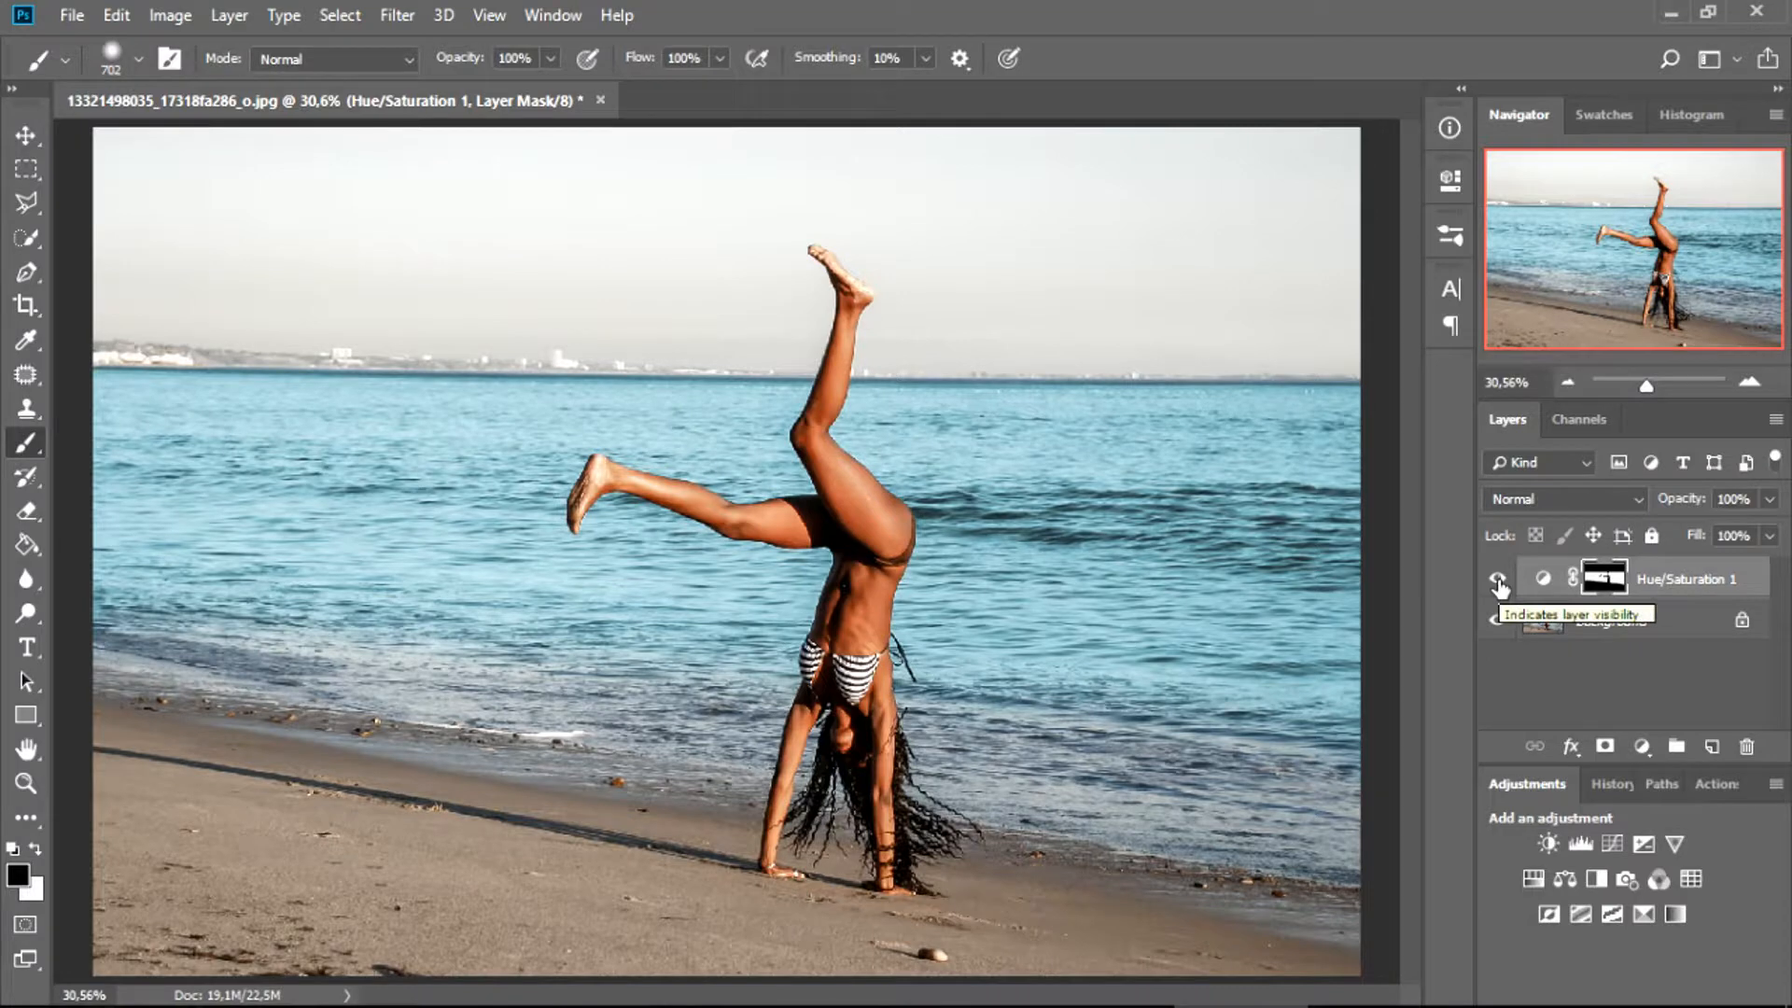
# Step: Clean up the mask around the heel and toes of the extended foot with a 25 px, then 17 px Brush
pyautogui.scroll(3, 728, 546)
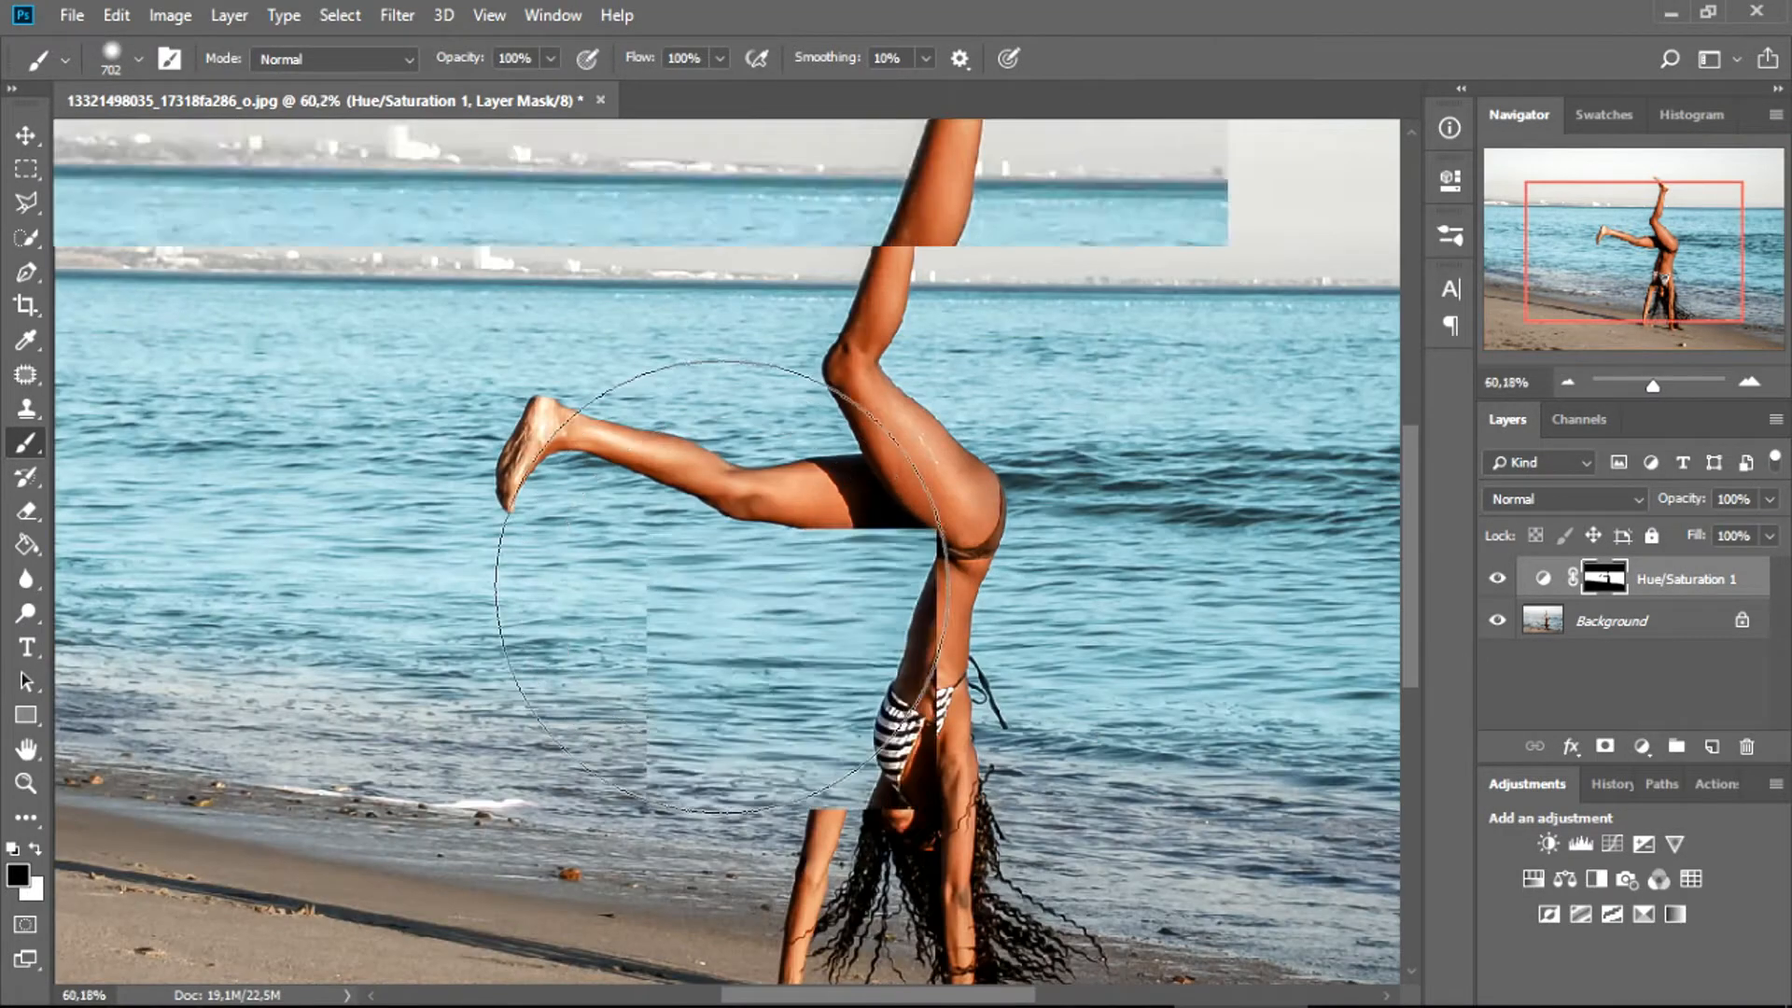
pyautogui.moveTo(756, 536); pyautogui.dragTo(504, 536)
pyautogui.scroll(3, 458, 499)
pyautogui.moveTo(1629, 272); pyautogui.dragTo(1615, 248)
pyautogui.scroll(5, 632, 336)
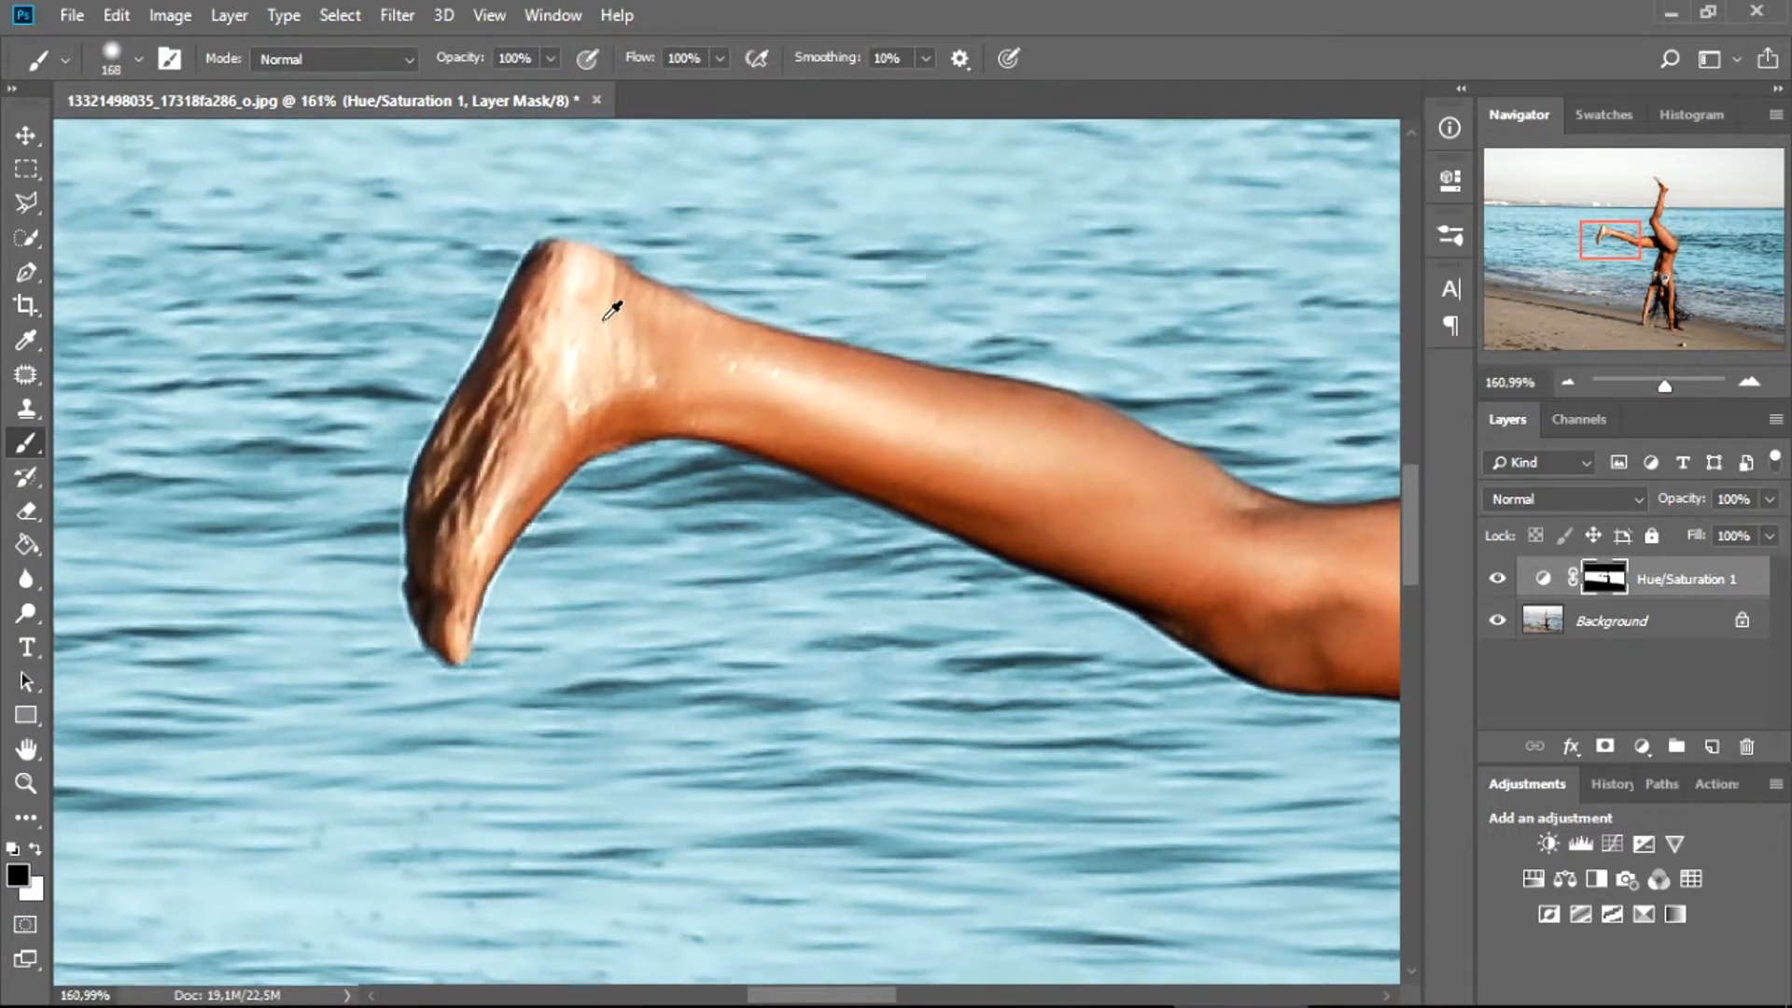
pyautogui.moveTo(676, 294); pyautogui.dragTo(448, 327)
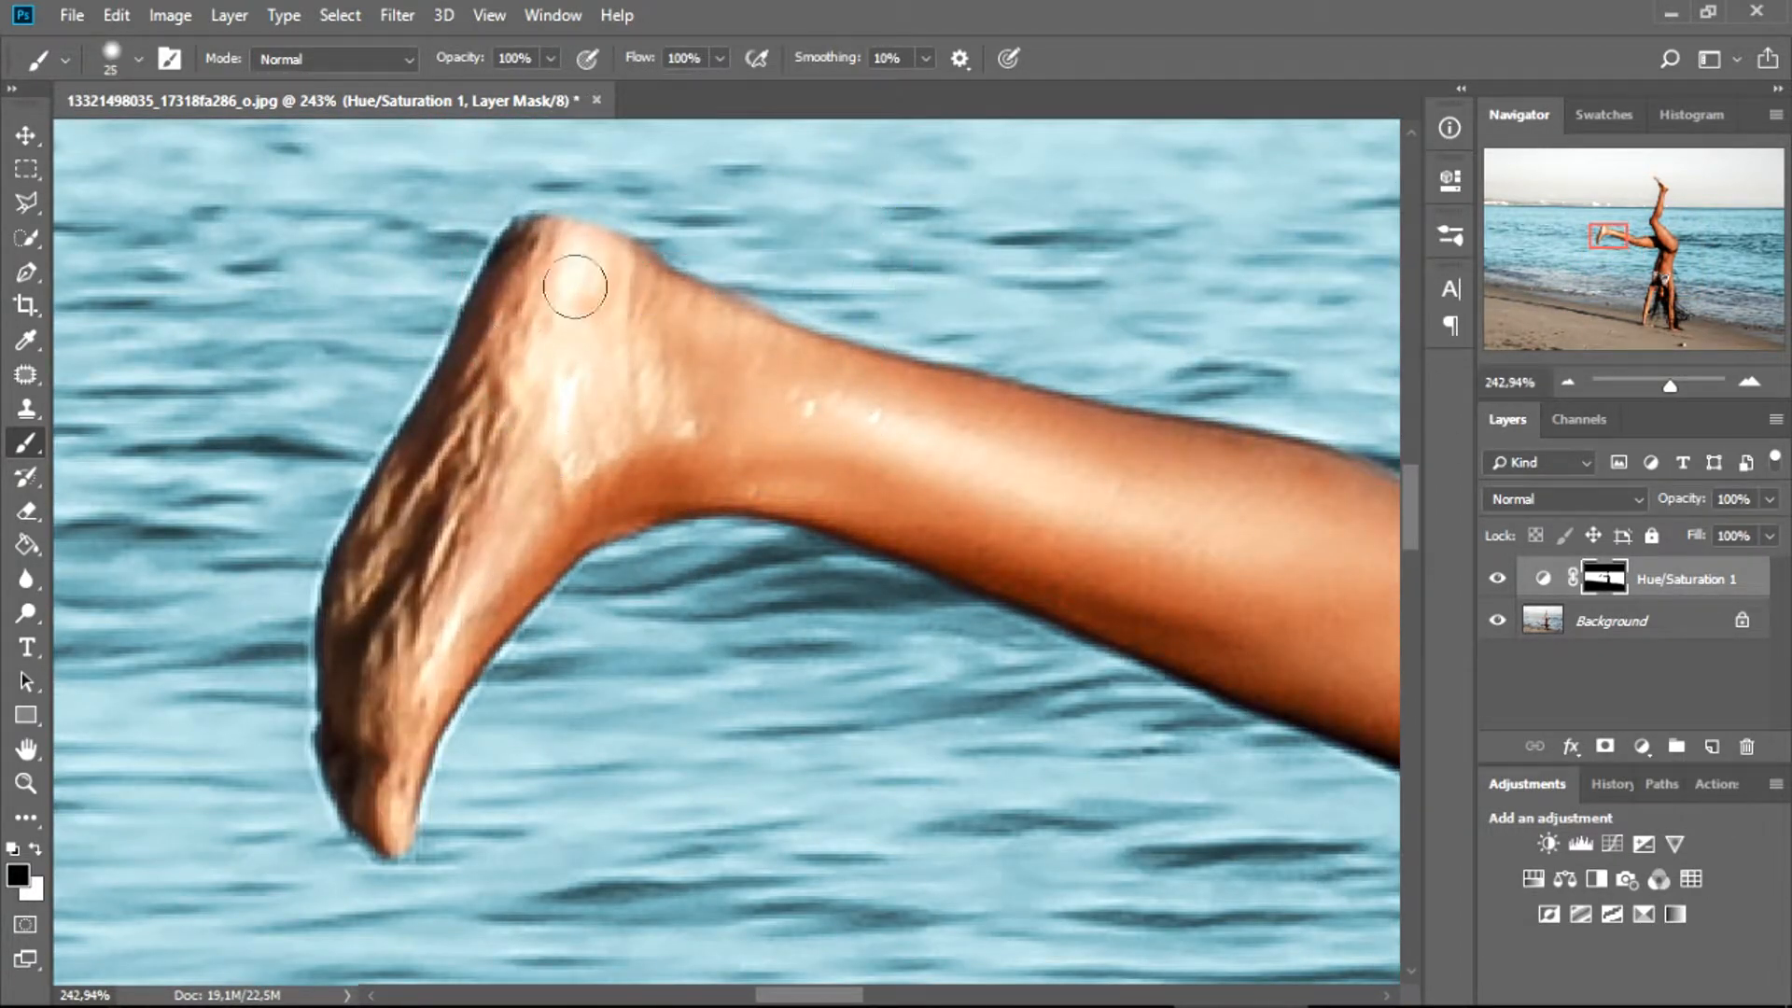
pyautogui.moveTo(552, 244)
pyautogui.mouseDown()
pyautogui.moveTo(586, 264)
pyautogui.moveTo(620, 252)
pyautogui.mouseUp()
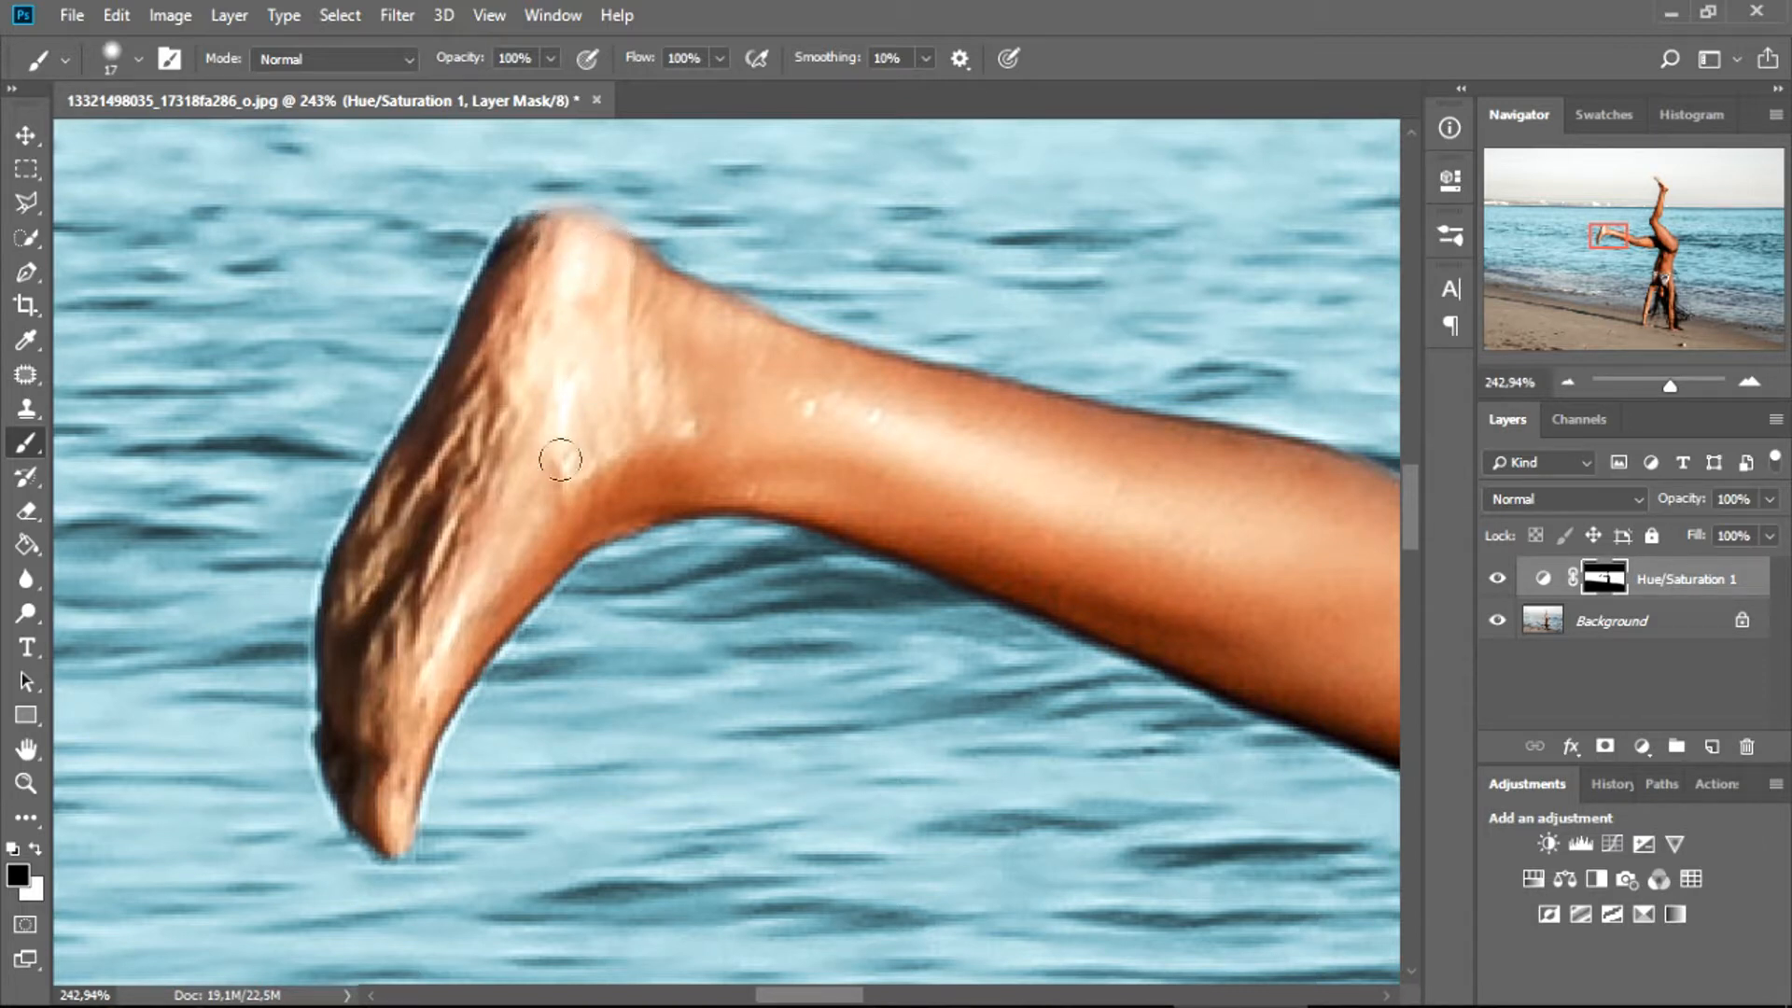
pyautogui.moveTo(420, 776); pyautogui.dragTo(404, 830)
# Step: Paint the tint off the hanging bikini strings on the mask with a fine Brush of 6 px and 3 px
pyautogui.scroll(-3, 1026, 528)
pyautogui.moveTo(1628, 236); pyautogui.dragTo(1683, 277)
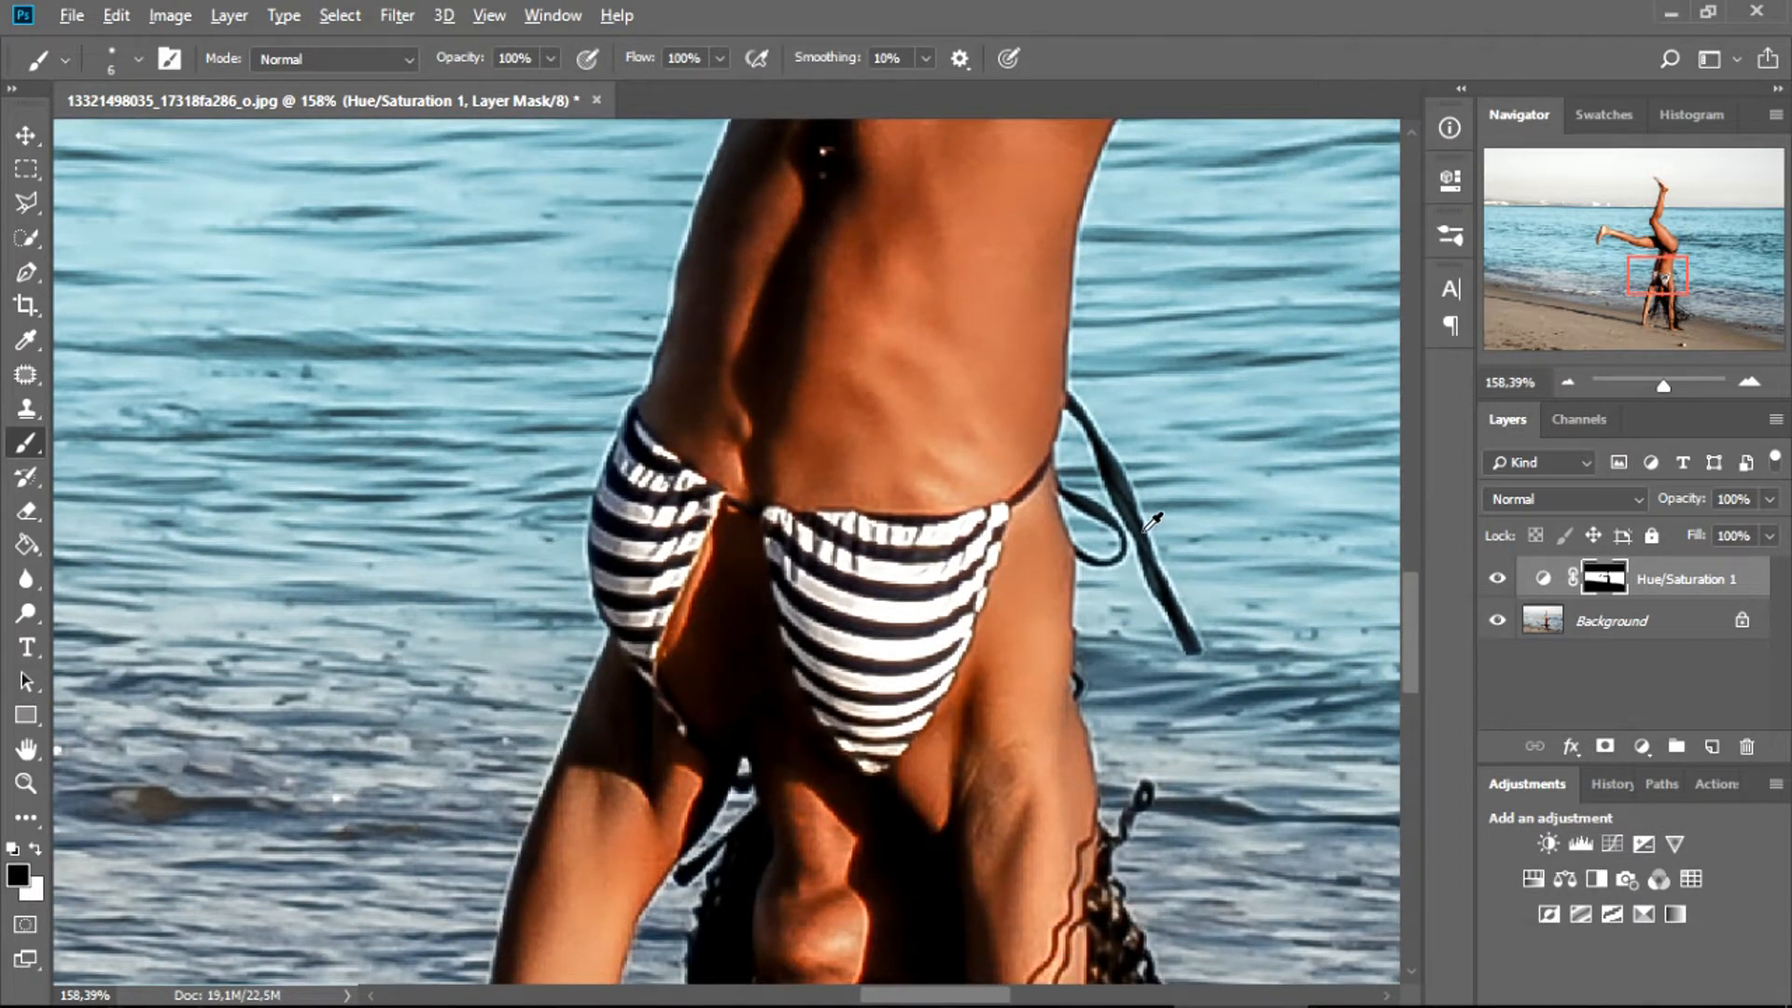
pyautogui.scroll(4, 1152, 520)
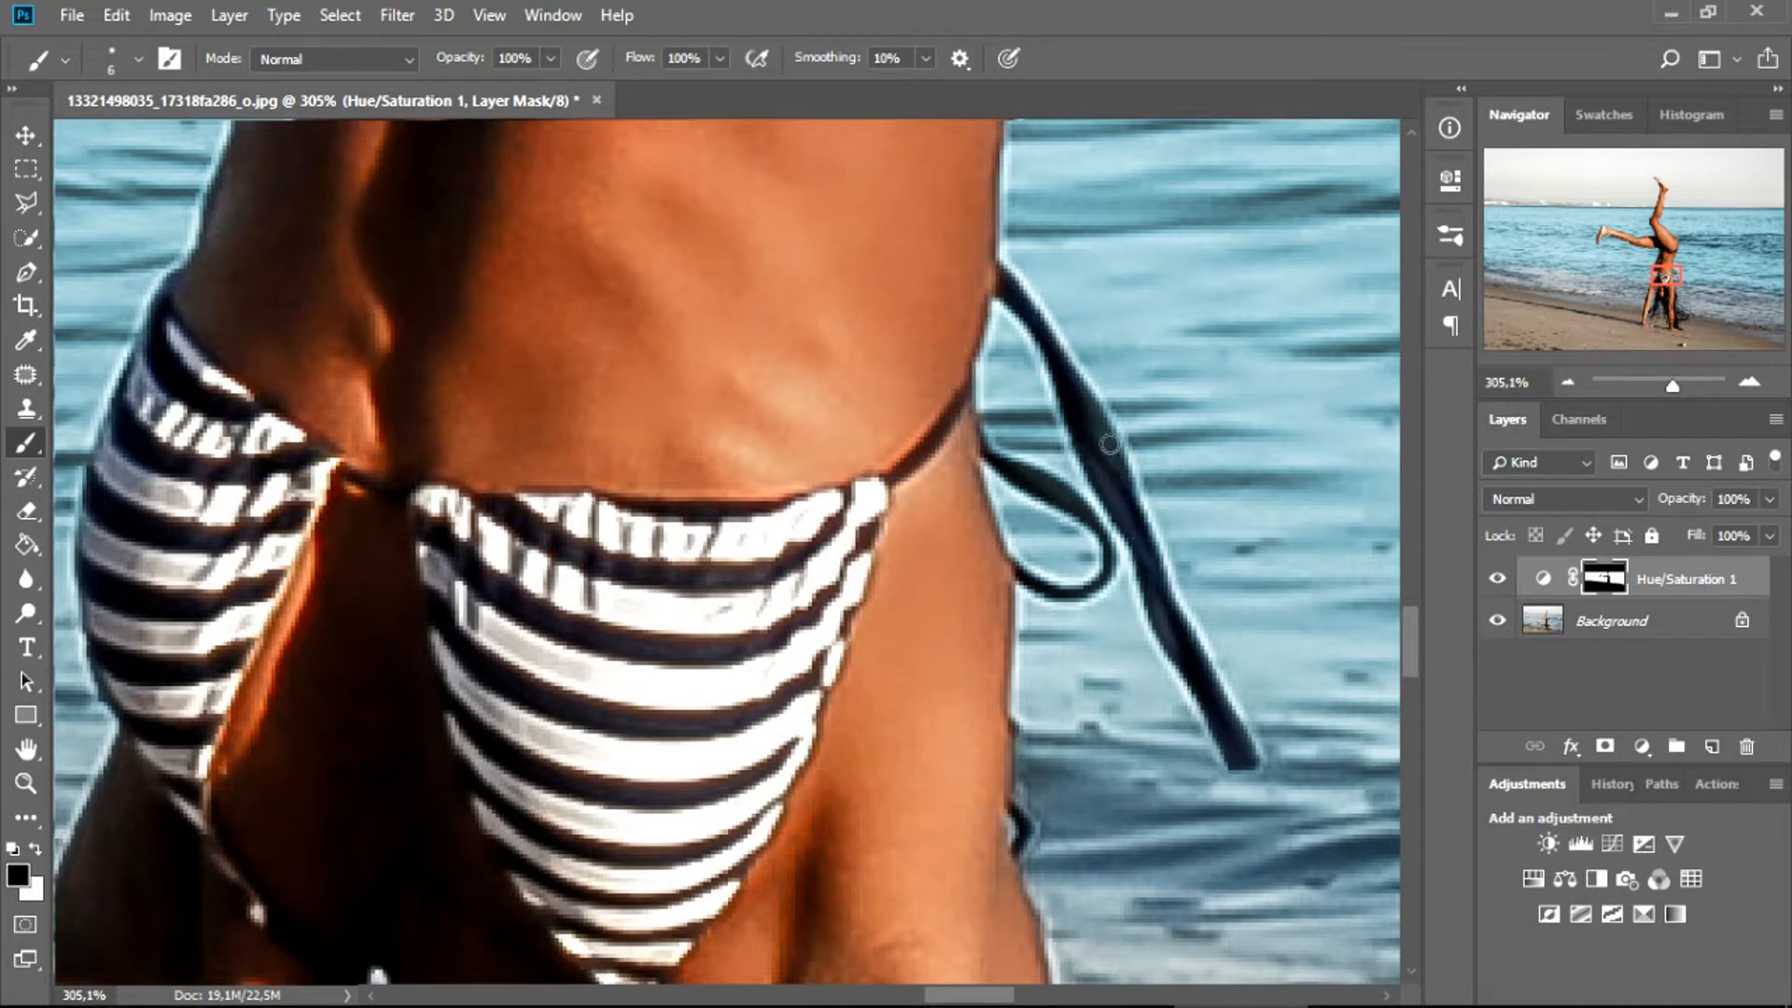
pyautogui.keyDown('alt'); pyautogui.rightClick(1104, 530); pyautogui.keyUp('alt')
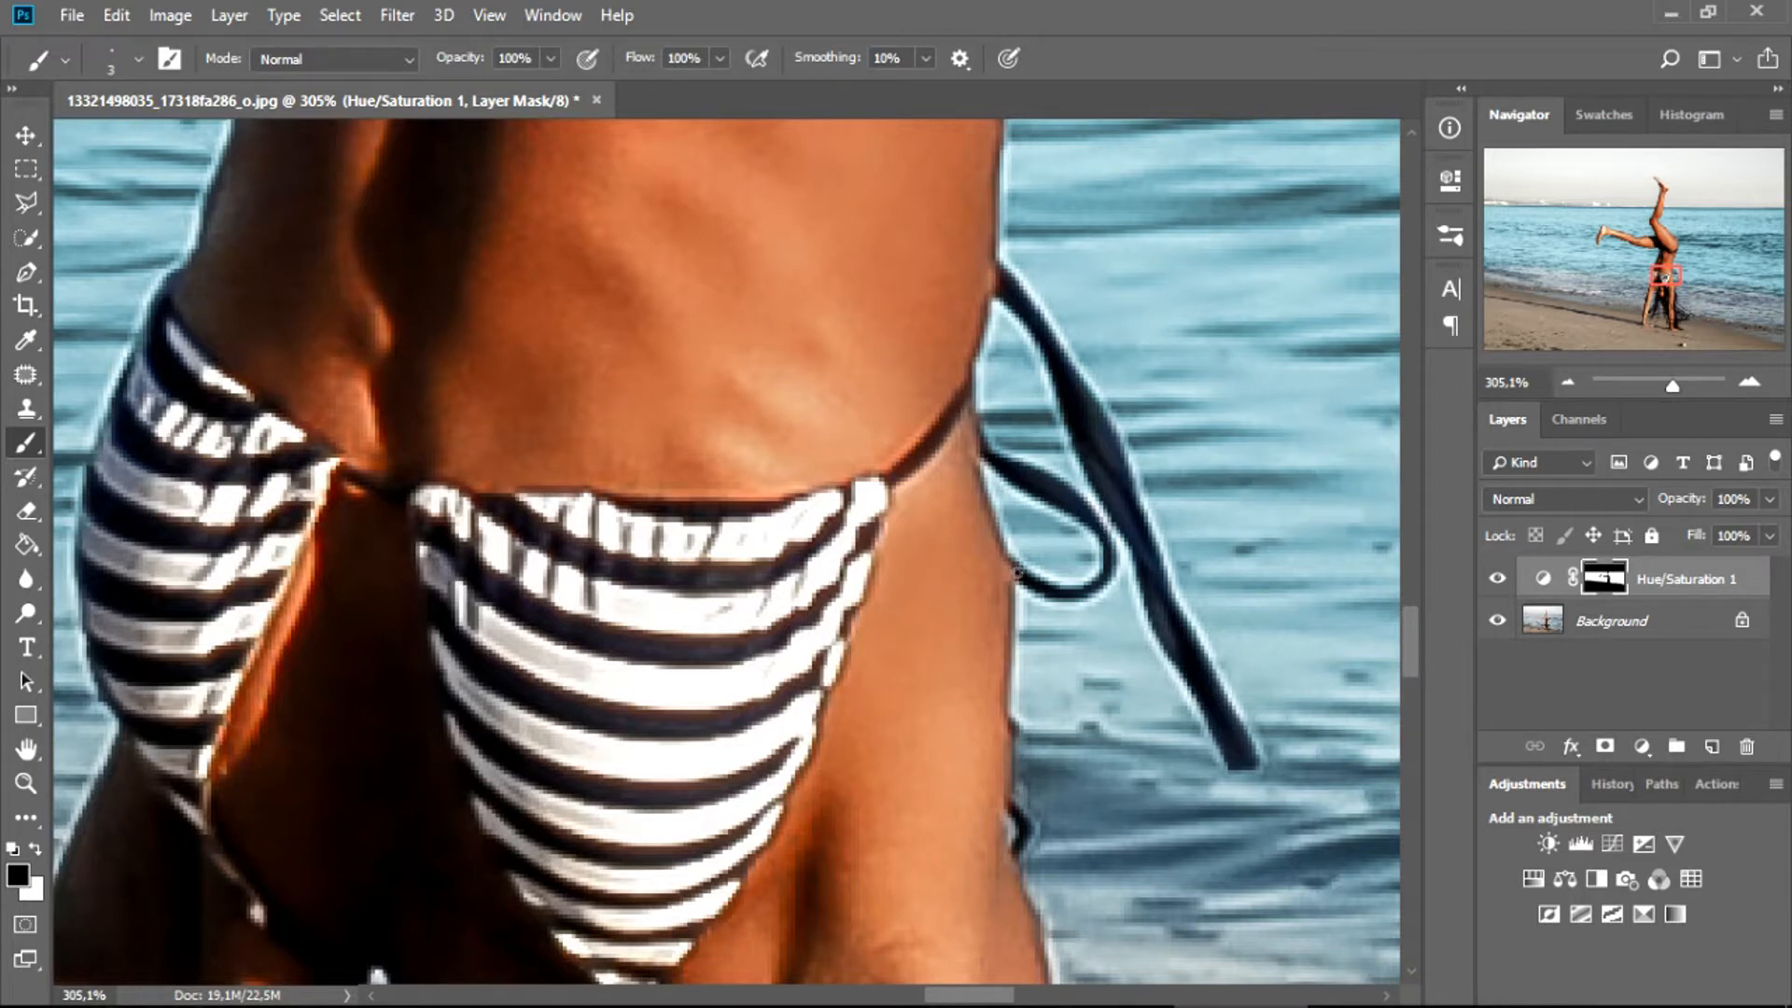
# Step: Soften the tint's transition above the shoreline by painting black on the mask with a 370 px Brush at 10% opacity
pyautogui.moveTo(1654, 280); pyautogui.dragTo(1672, 290)
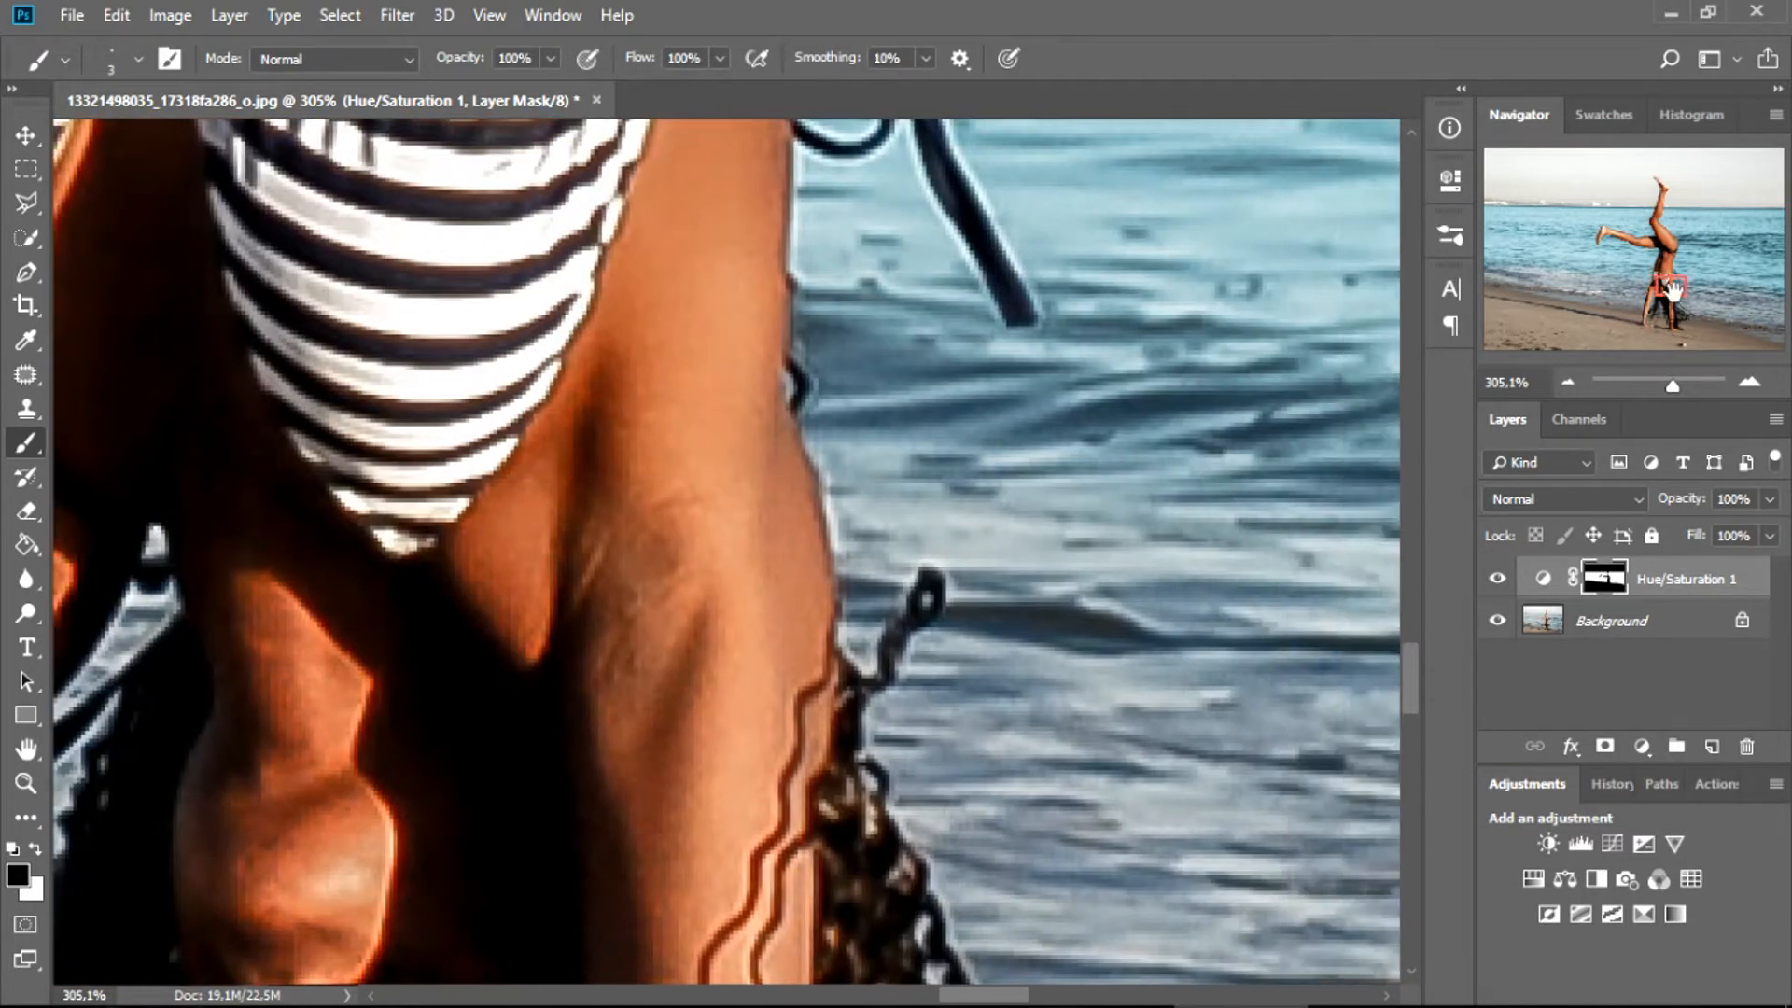
pyautogui.hotkey('ctrl', '1')
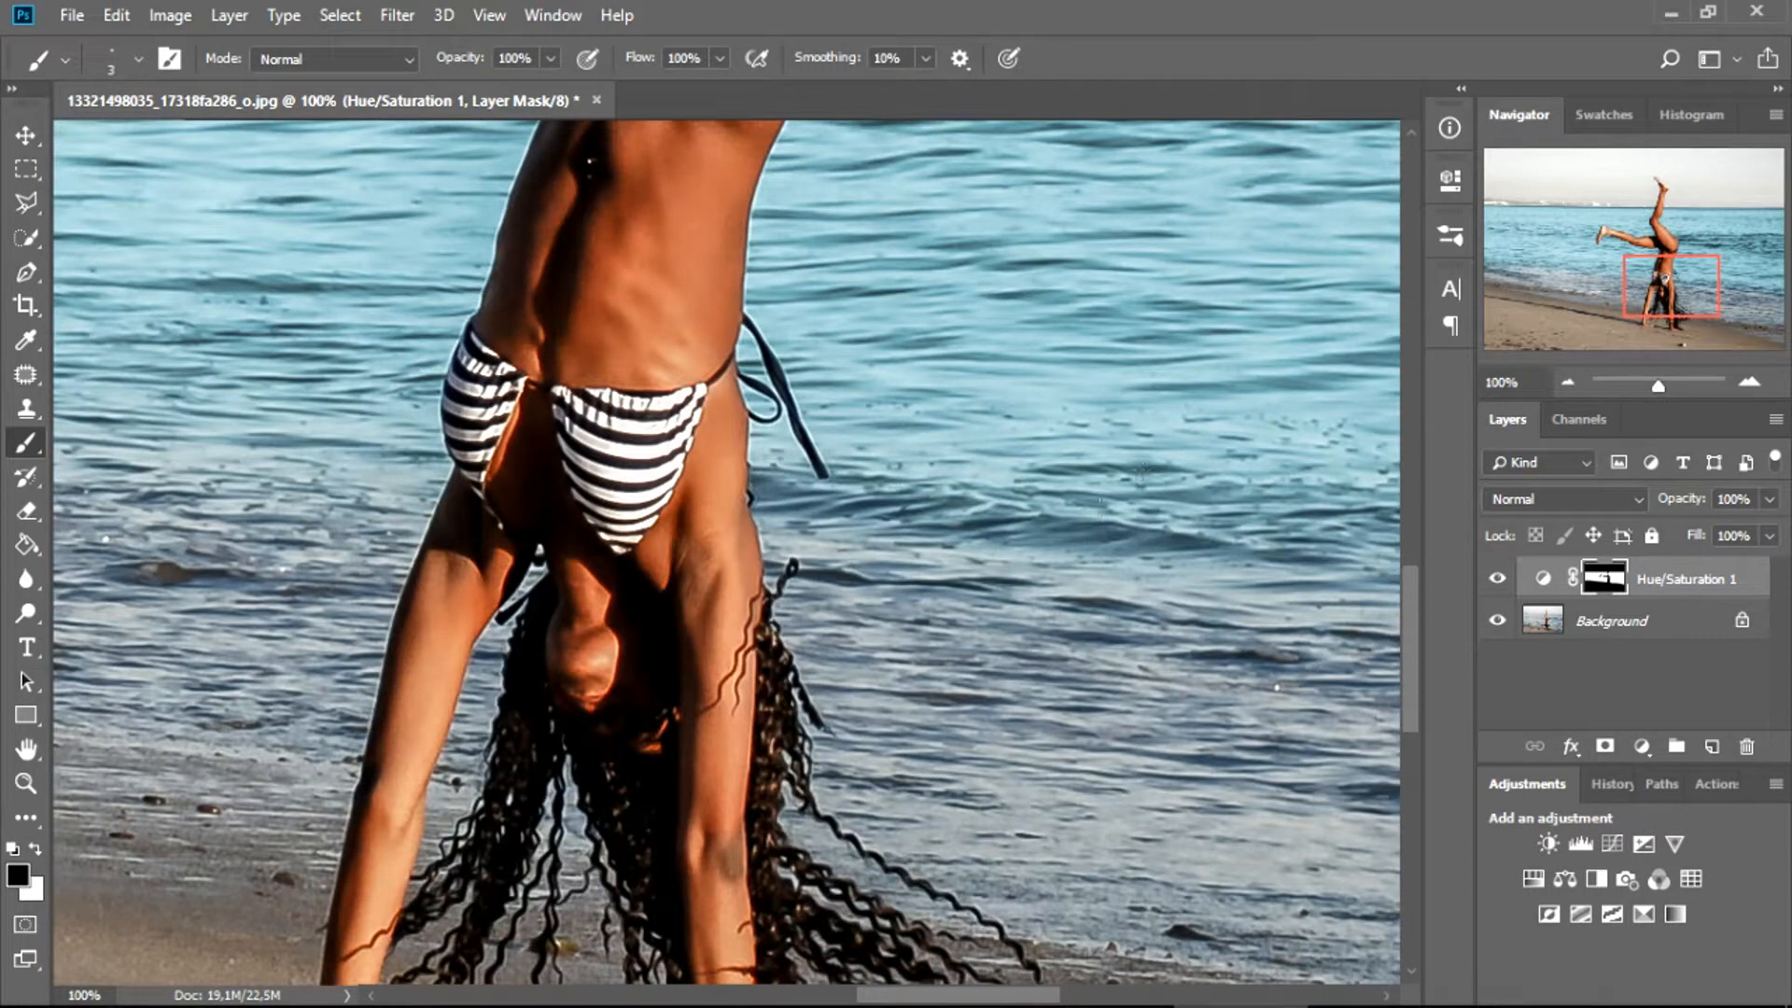
pyautogui.scroll(-3, 1419, 638)
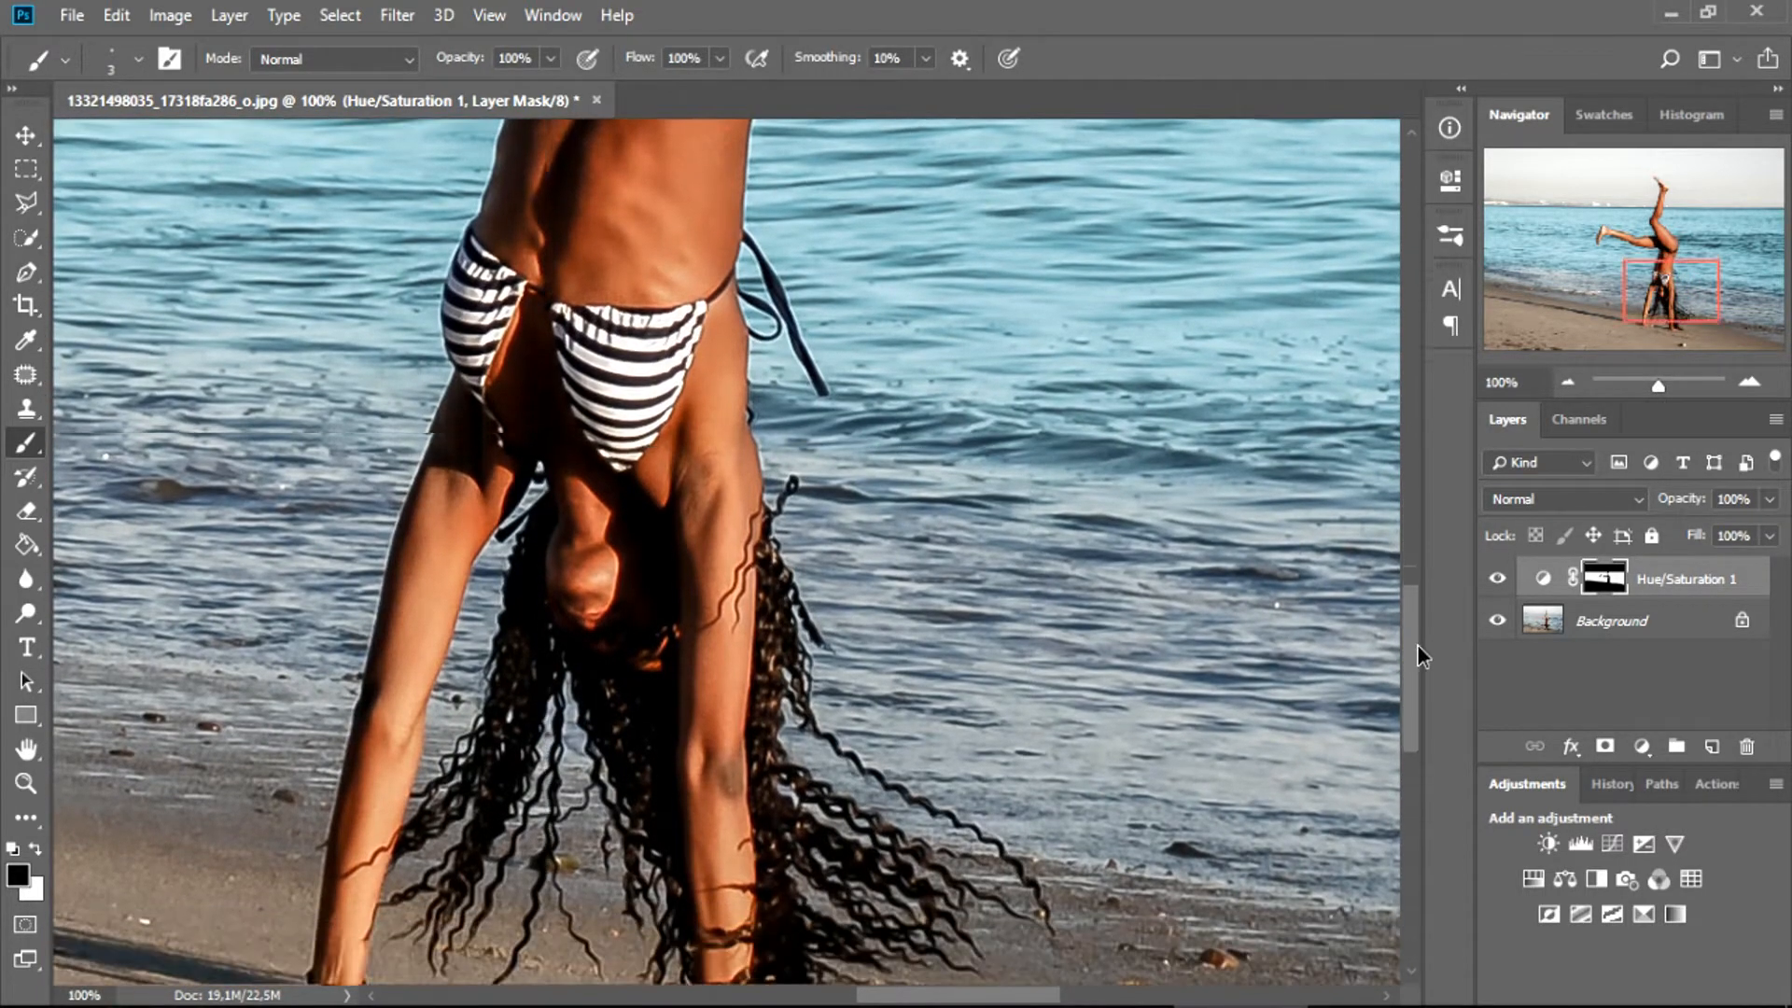
pyautogui.hotkey('ctrl', '0')
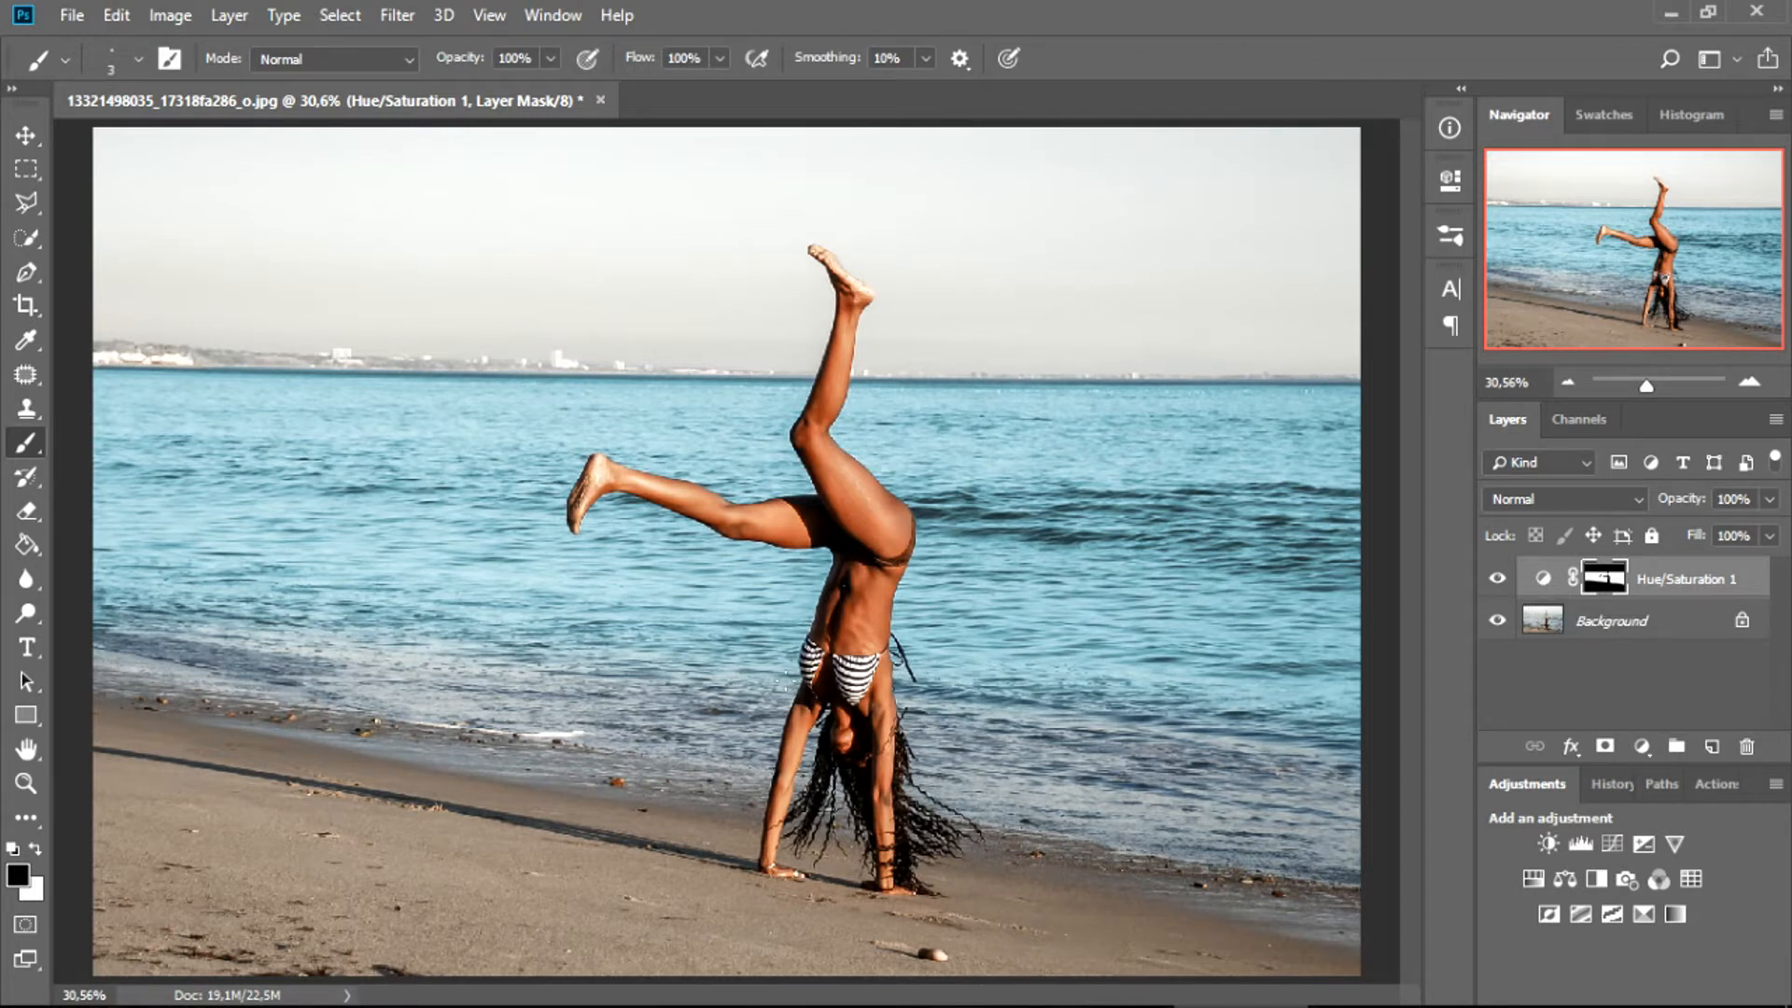
pyautogui.moveTo(664, 671); pyautogui.dragTo(738, 663)
pyautogui.write('10')
pyautogui.press('Return')
# Step: Toggle the Hue/Saturation layer's visibility to compare the recolored sea with the original photo
pyautogui.click(1496, 578)
pyautogui.click(1497, 579)
pyautogui.click(1497, 580)
pyautogui.click(1497, 579)
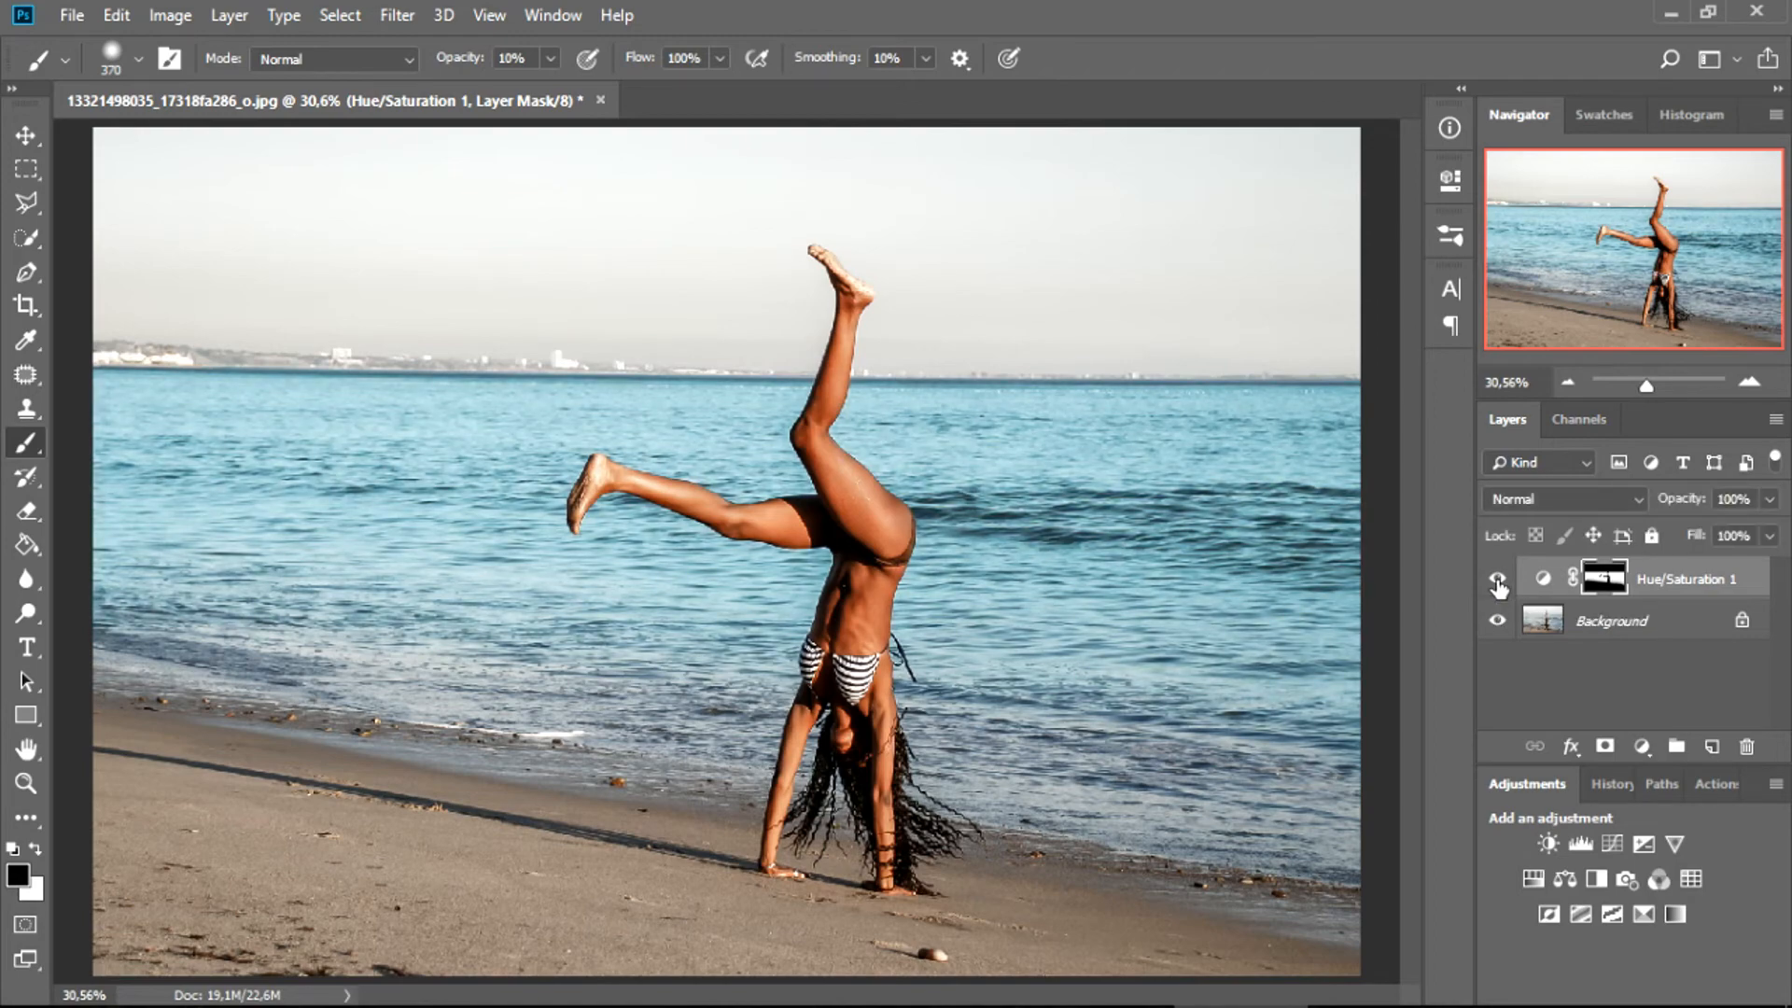